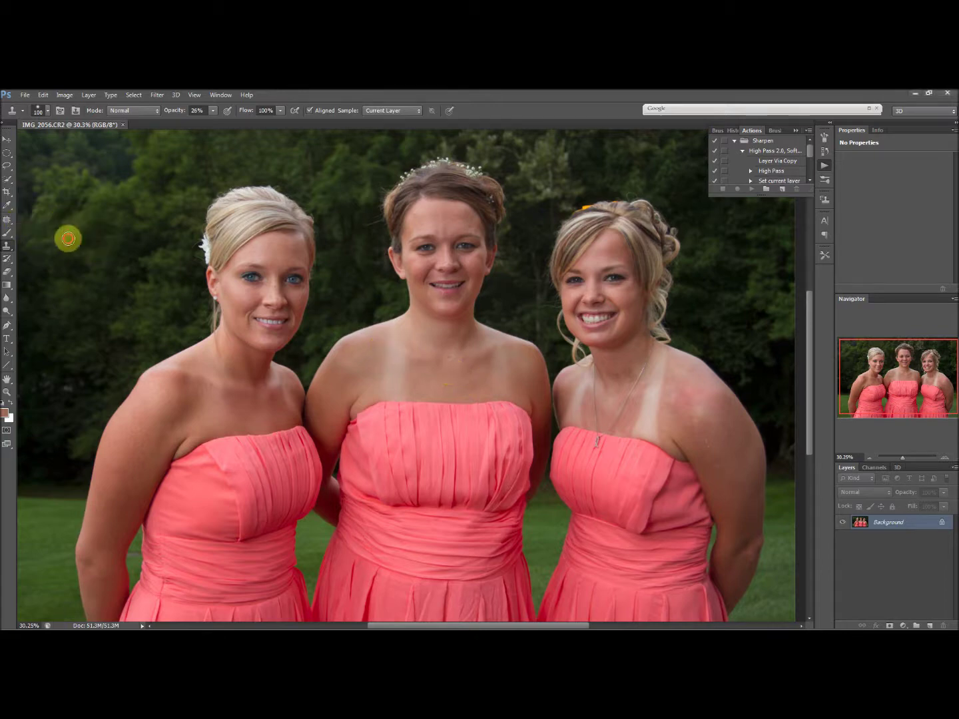
- Patch the lower part of the middle woman's right-hand strap tan line with nearby chest skin using the Patch Tool
{"action": "scroll", "coordinate": [462, 370], "scroll_direction": "up", "scroll_amount": 8}
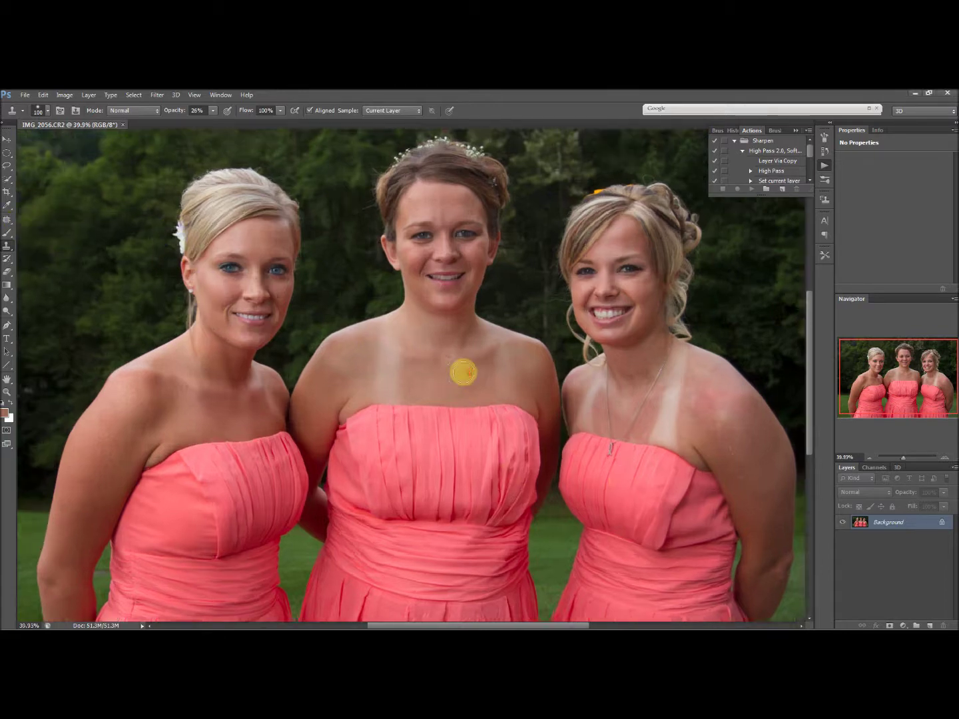
{"action": "scroll", "coordinate": [713, 449], "scroll_direction": "down", "scroll_amount": 4}
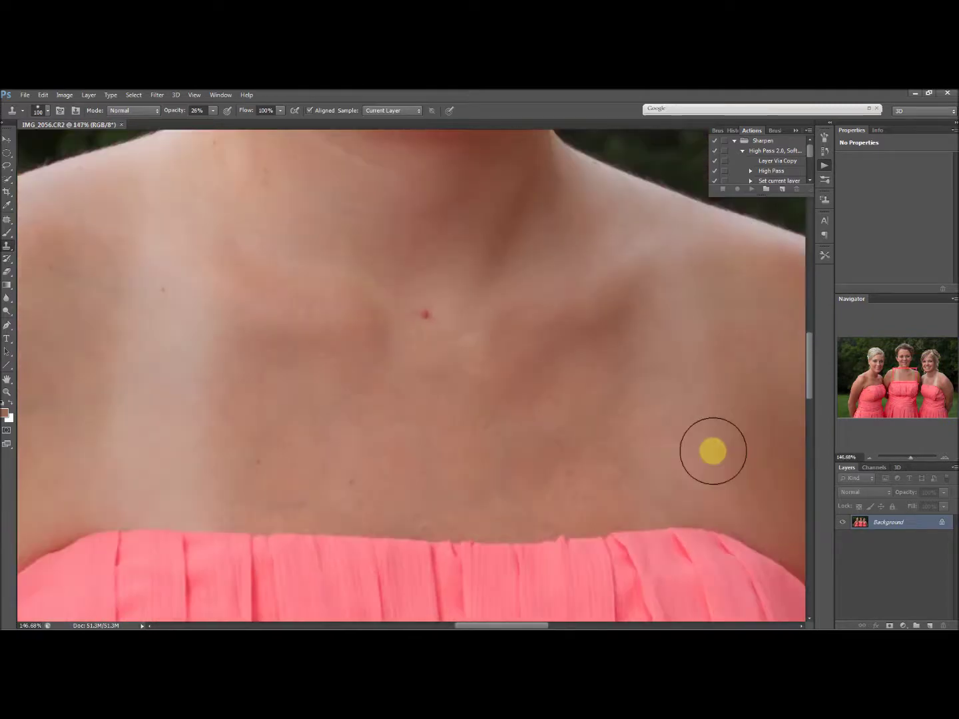
{"action": "scroll", "coordinate": [745, 411], "scroll_direction": "up", "scroll_amount": 4}
{"action": "scroll", "coordinate": [738, 412], "scroll_direction": "up", "scroll_amount": 3}
{"action": "scroll", "coordinate": [494, 383], "scroll_direction": "down", "scroll_amount": 6}
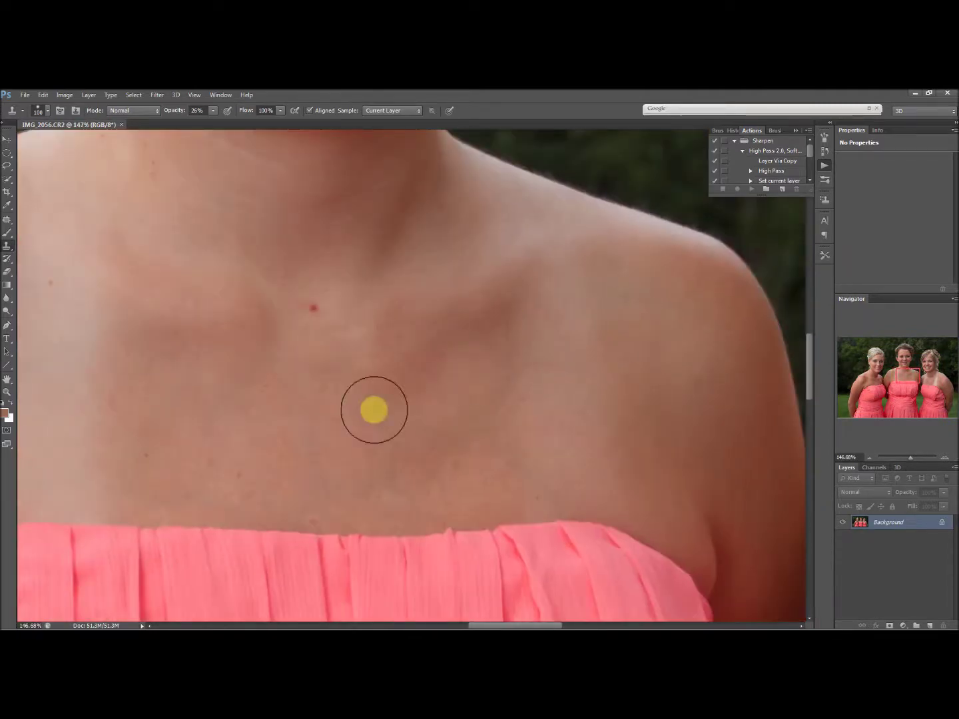
{"action": "left_click", "coordinate": [8, 221]}
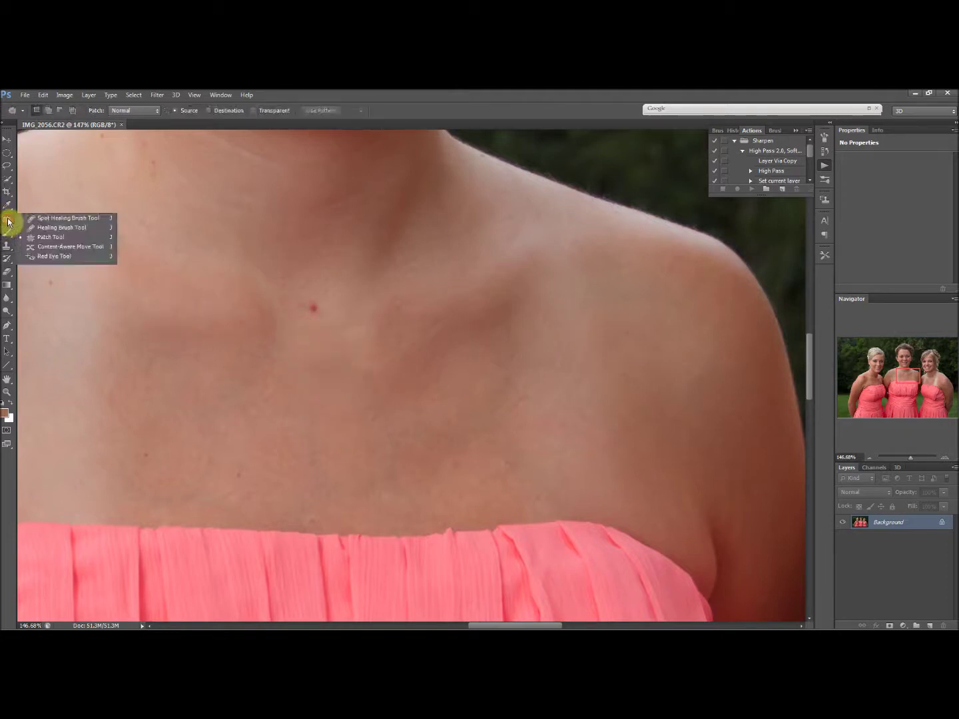
{"action": "left_click", "coordinate": [44, 219]}
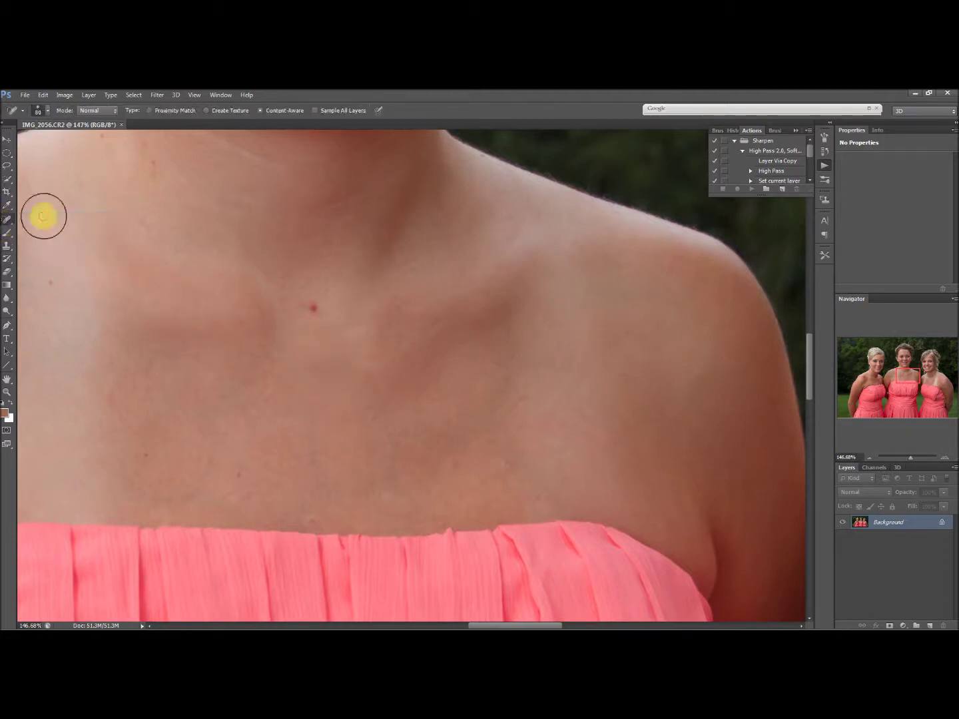
{"action": "left_click", "coordinate": [6, 221]}
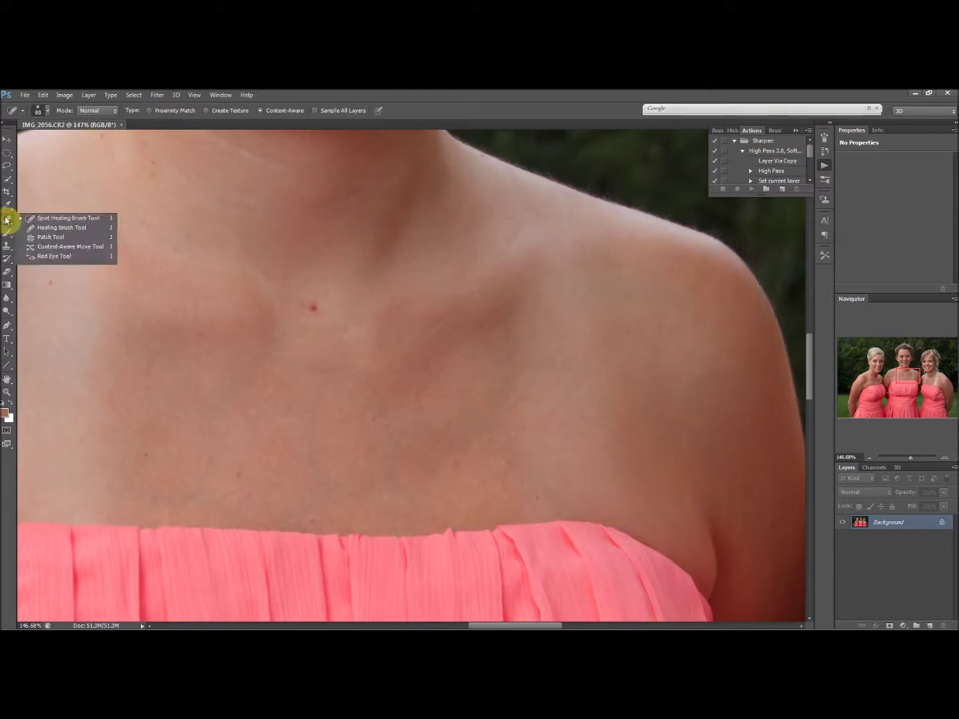
{"action": "left_click", "coordinate": [47, 239]}
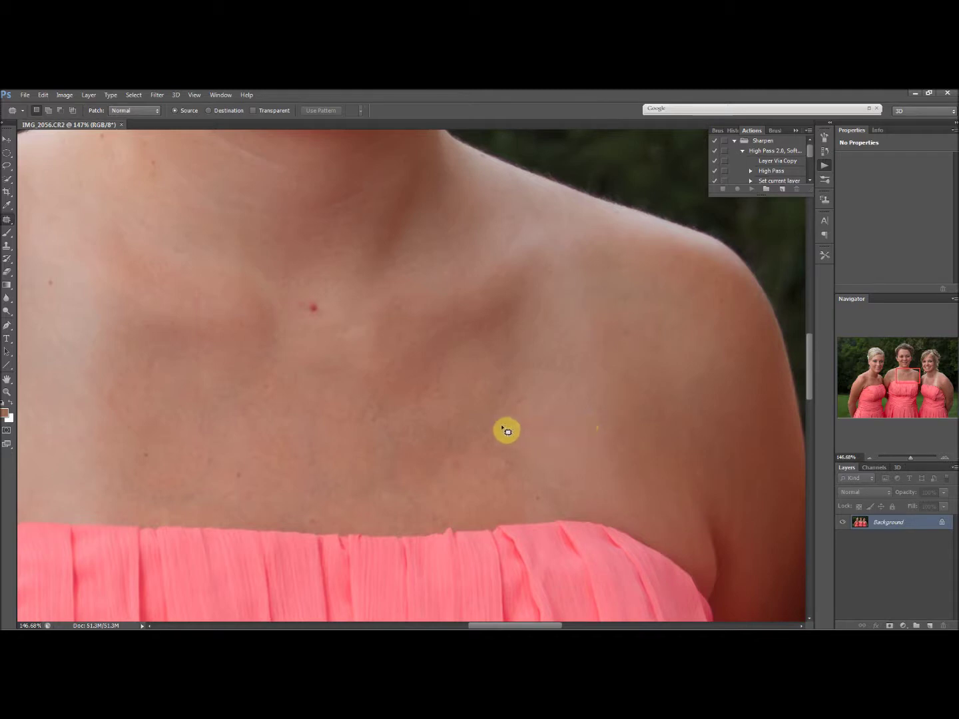
{"action": "left_click_drag", "start_coordinate": [505, 420], "coordinate": [512, 505]}
{"action": "mouse_move", "coordinate": [595, 514]}
{"action": "left_mouse_down"}
{"action": "mouse_move", "coordinate": [632, 489]}
{"action": "mouse_move", "coordinate": [627, 429]}
{"action": "mouse_move", "coordinate": [547, 396]}
{"action": "mouse_move", "coordinate": [506, 419]}
{"action": "mouse_move", "coordinate": [443, 427]}
{"action": "mouse_move", "coordinate": [483, 411]}
{"action": "left_mouse_up"}
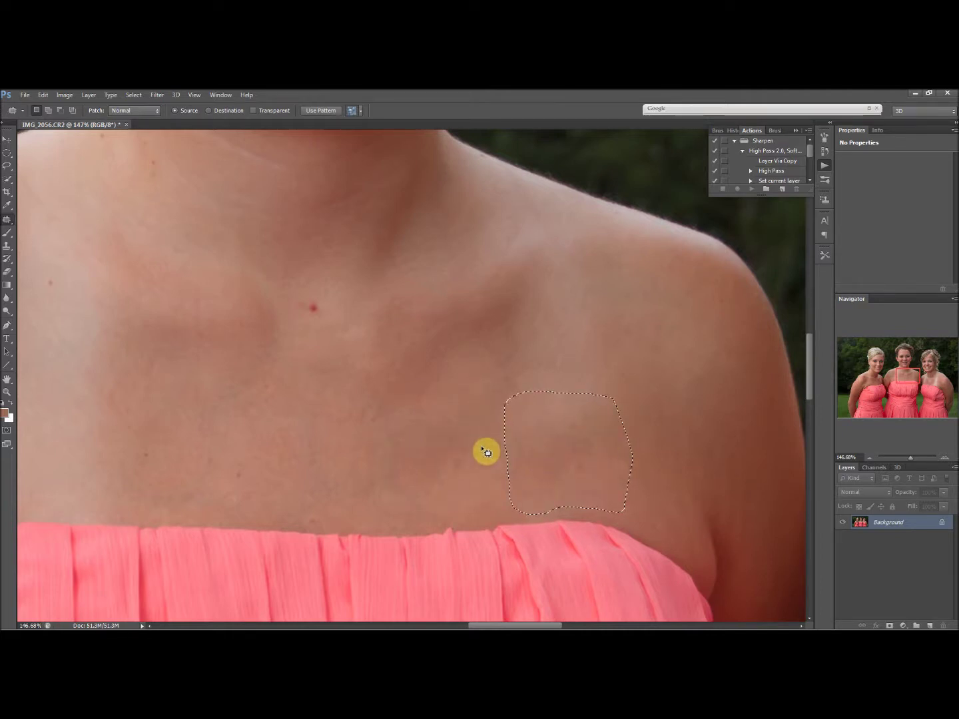
- Patch the upper part of the same tan line with darker chest skin and clear the selection
{"action": "left_click", "coordinate": [509, 328]}
{"action": "mouse_move", "coordinate": [536, 414]}
{"action": "left_mouse_down"}
{"action": "mouse_move", "coordinate": [619, 405]}
{"action": "mouse_move", "coordinate": [606, 310]}
{"action": "left_mouse_up"}
{"action": "mouse_move", "coordinate": [550, 295]}
{"action": "left_mouse_down"}
{"action": "mouse_move", "coordinate": [512, 322]}
{"action": "mouse_move", "coordinate": [482, 403]}
{"action": "mouse_move", "coordinate": [441, 429]}
{"action": "left_mouse_up"}
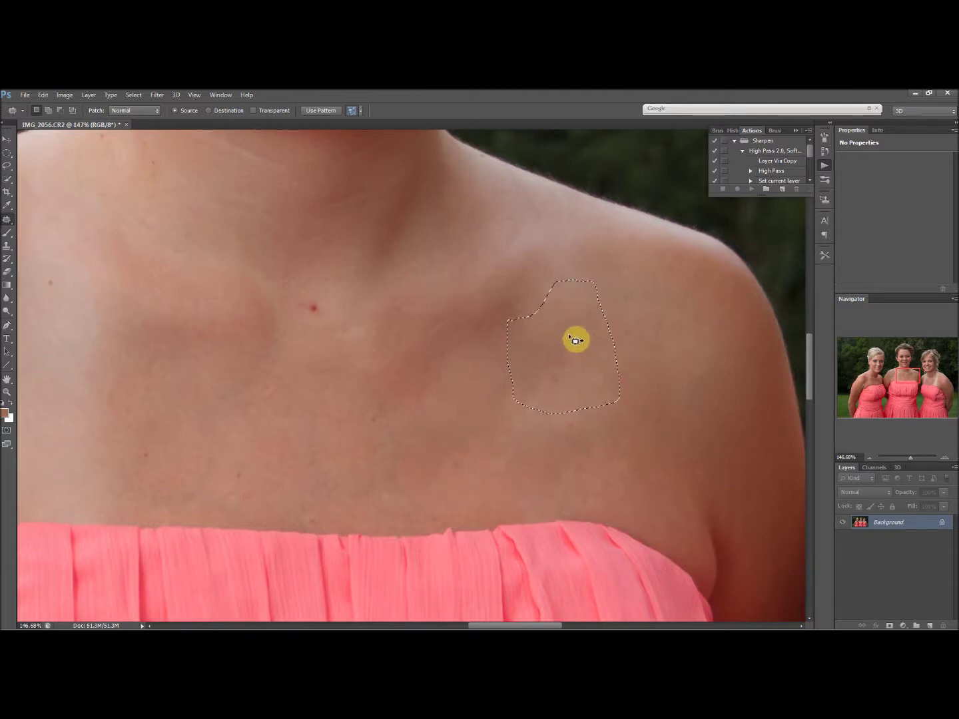
{"action": "left_click", "coordinate": [134, 95]}
{"action": "left_click", "coordinate": [146, 116]}
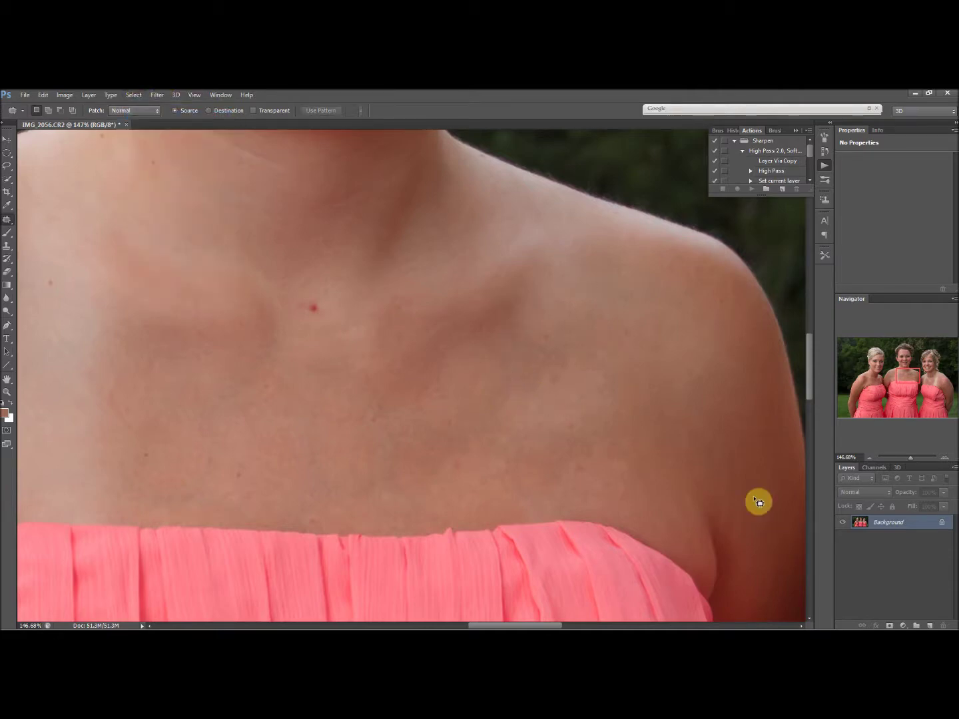
- Check the patched chest, then activate the Clone Stamp Tool with 50% opacity
{"action": "scroll", "coordinate": [423, 393], "scroll_direction": "down", "scroll_amount": 10}
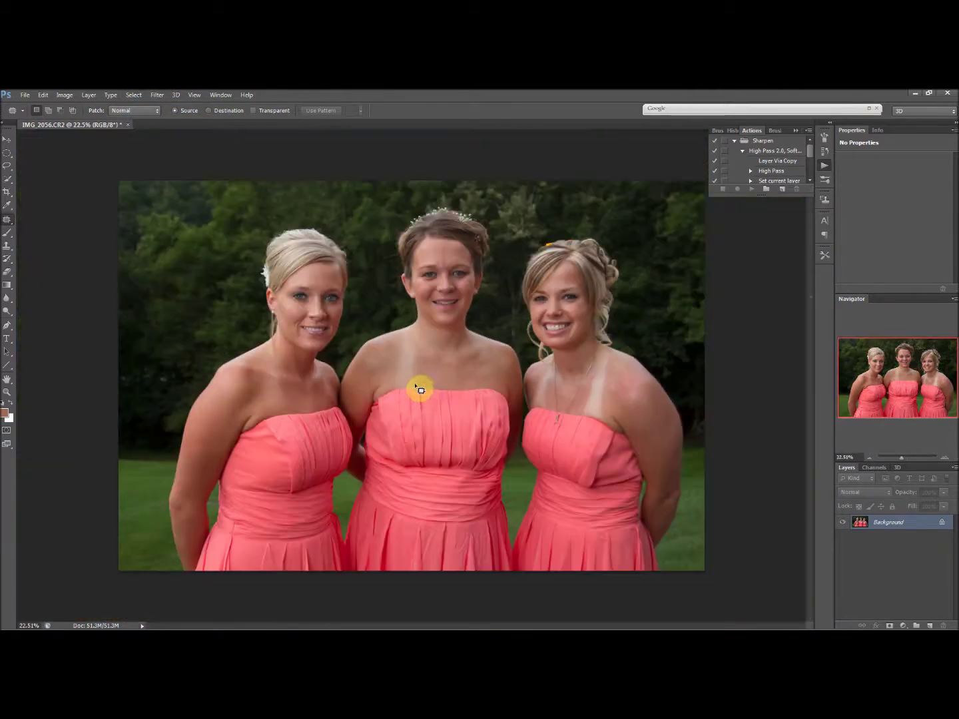
{"action": "scroll", "coordinate": [495, 388], "scroll_direction": "up", "scroll_amount": 3}
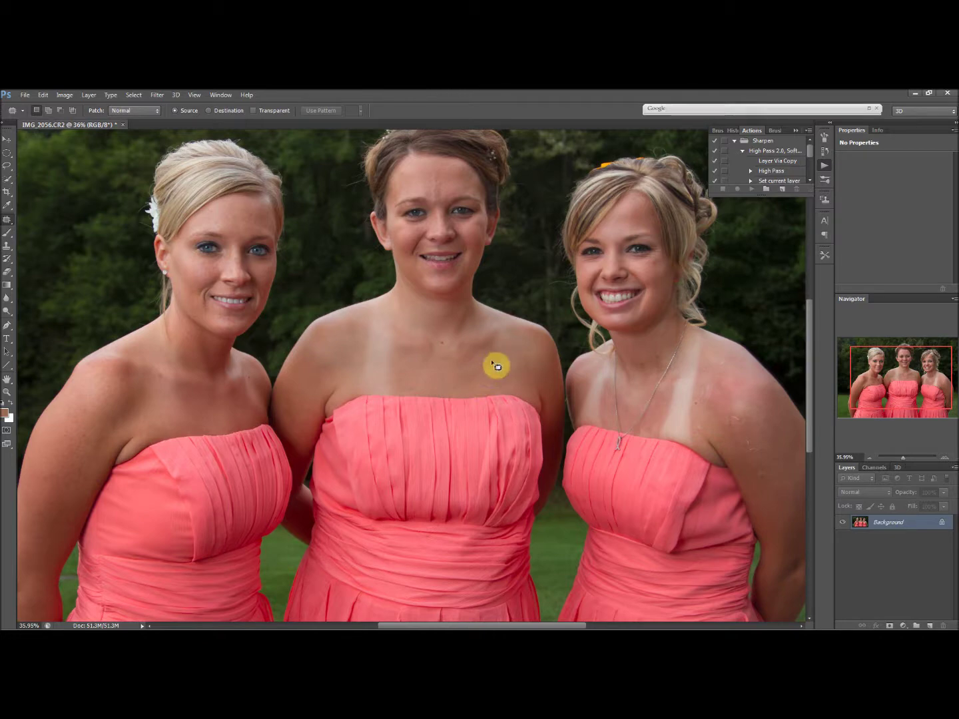
{"action": "scroll", "coordinate": [504, 368], "scroll_direction": "up", "scroll_amount": 3}
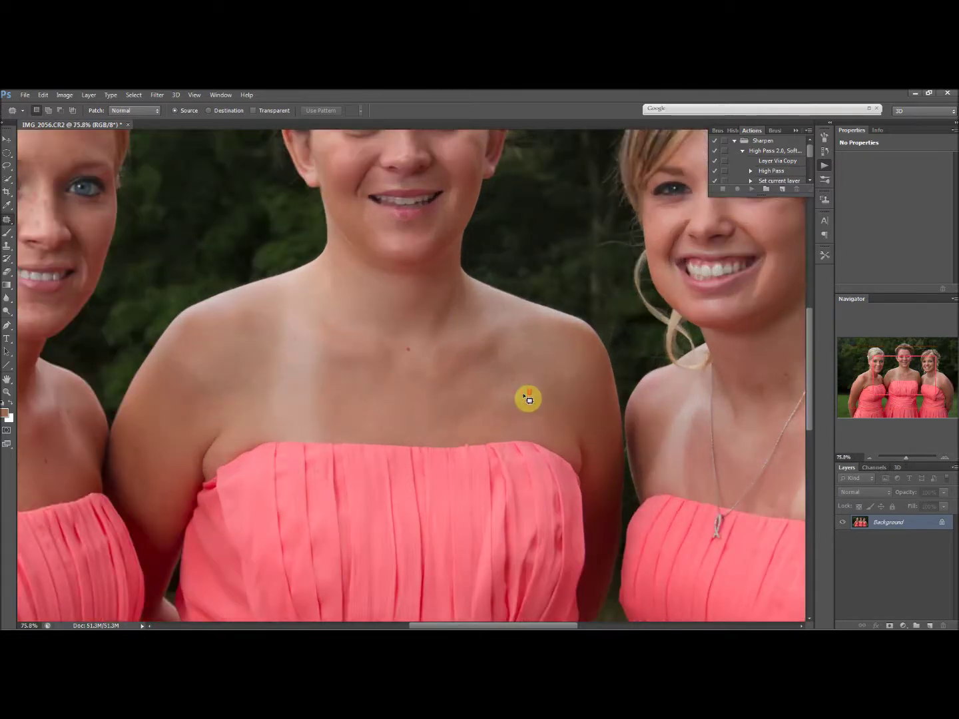
{"action": "scroll", "coordinate": [528, 401], "scroll_direction": "up", "scroll_amount": 5}
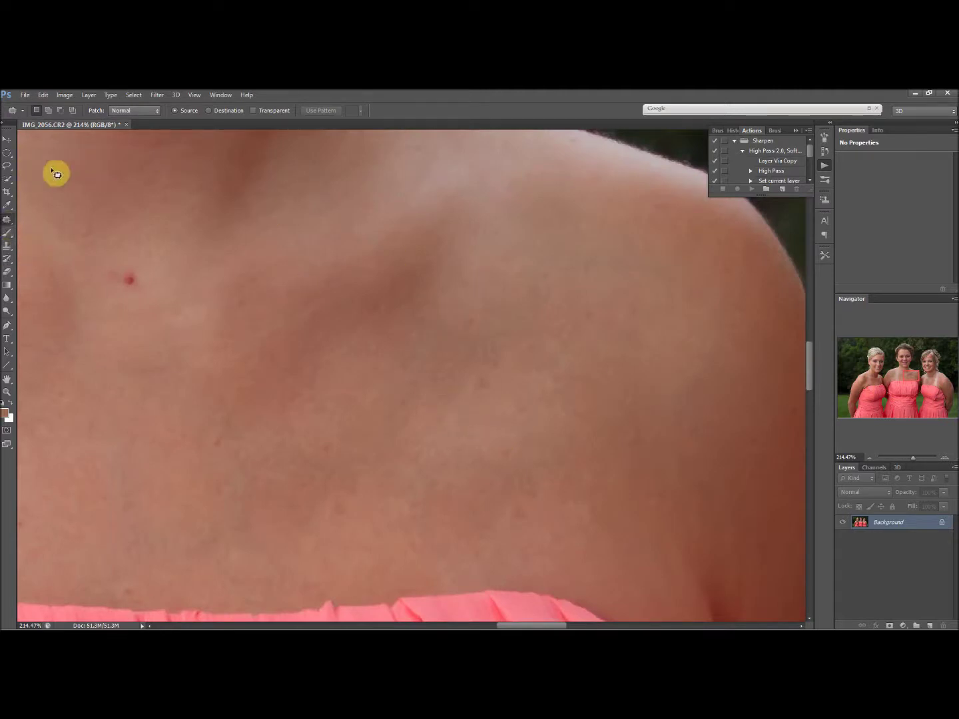
{"action": "right_click", "coordinate": [8, 222]}
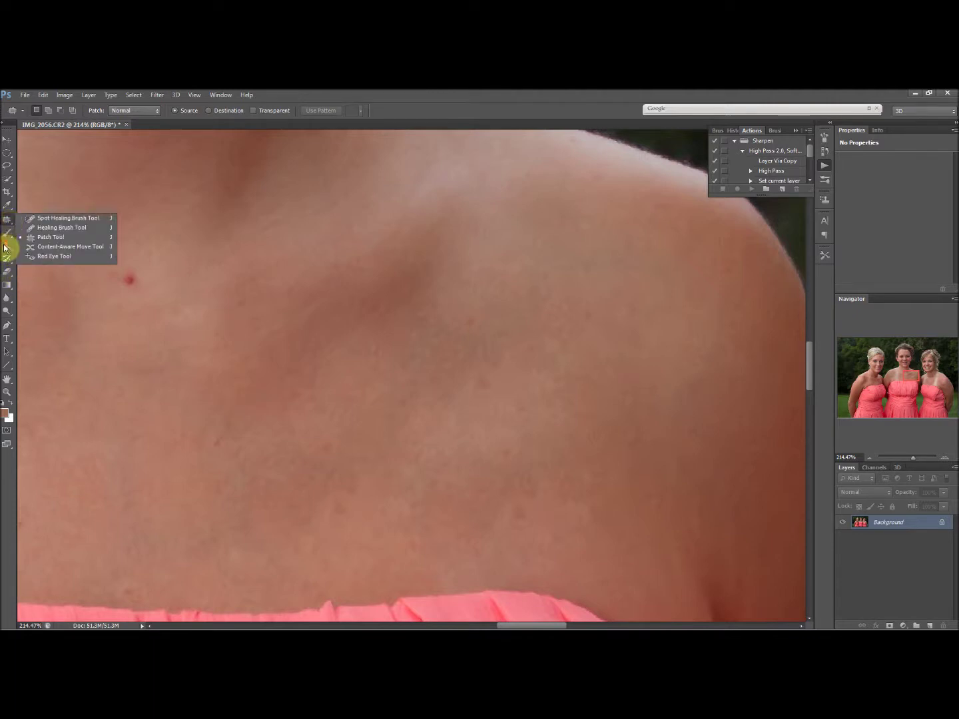
{"action": "left_click", "coordinate": [6, 246]}
{"action": "right_click", "coordinate": [8, 246]}
{"action": "left_click", "coordinate": [54, 245]}
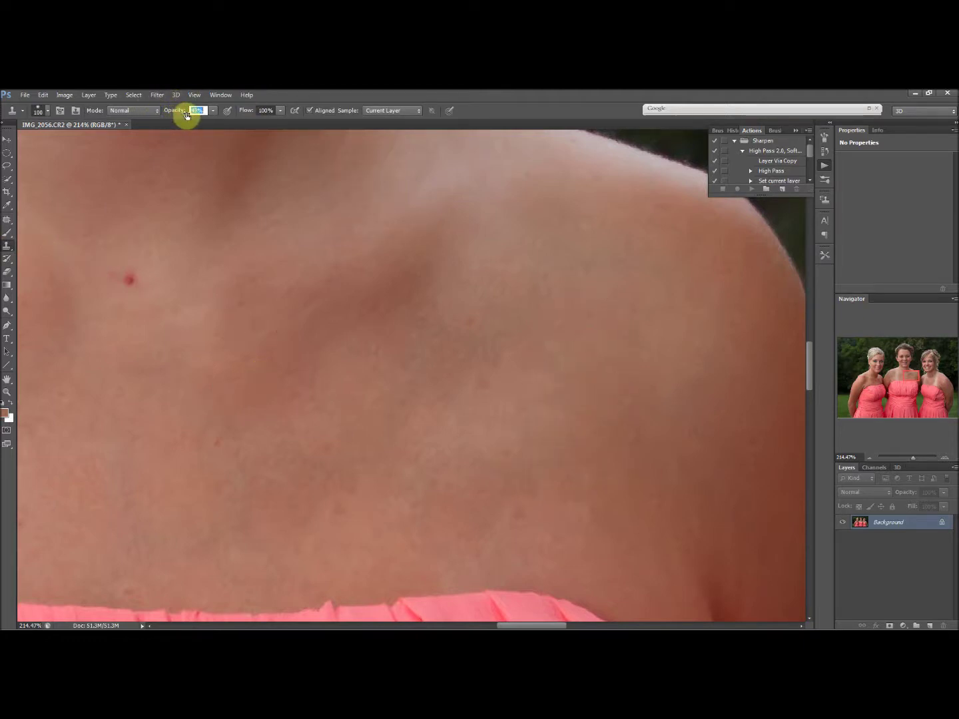
{"action": "type", "text": "50"}
{"action": "key", "text": "Return"}
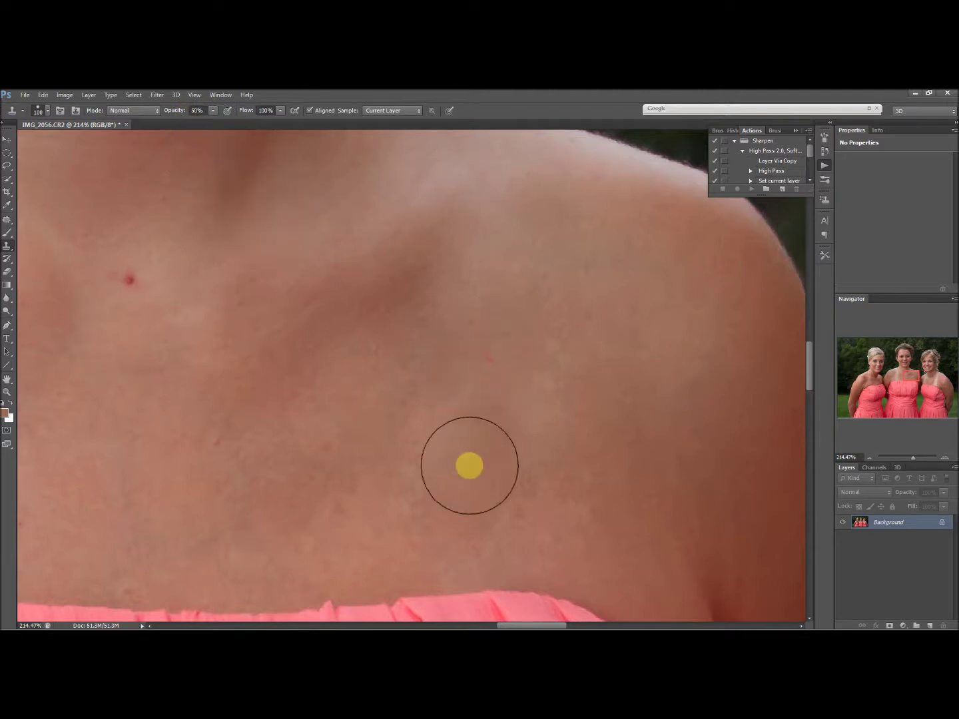
- Blend the patched tan-line area above the middle woman's dress with cloned skin from beside it
{"action": "left_click", "coordinate": [386, 485]}
{"action": "left_click", "coordinate": [419, 393]}
{"action": "left_click", "coordinate": [376, 453]}
{"action": "left_click", "coordinate": [574, 436]}
{"action": "scroll", "coordinate": [555, 414], "scroll_direction": "down", "scroll_amount": 6}
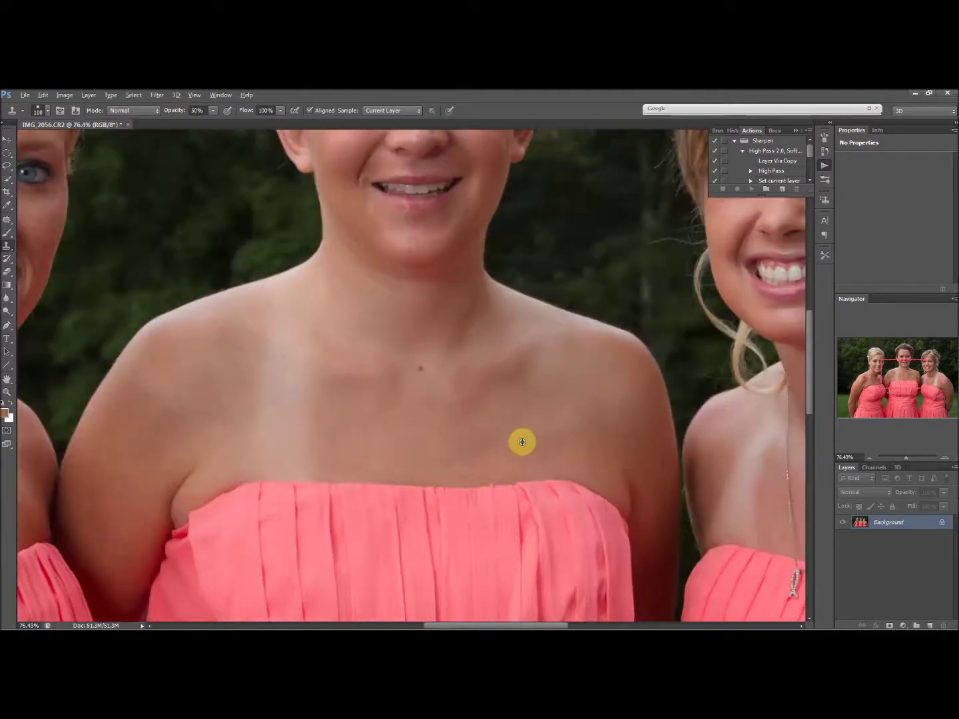
{"action": "left_click", "coordinate": [580, 401]}
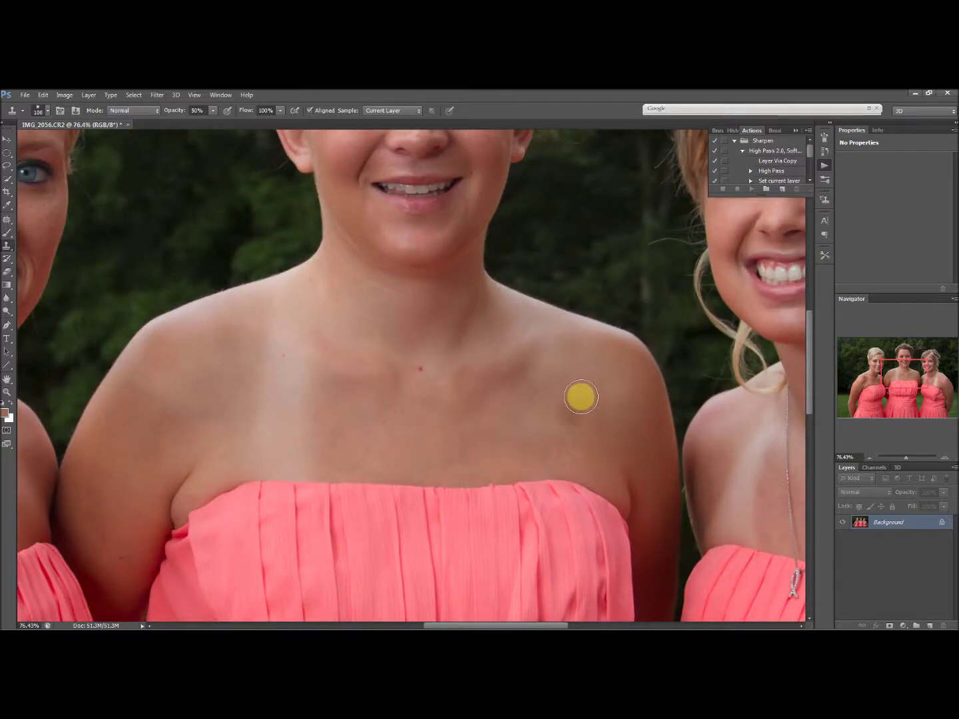
- Clone more skin over the uneven area between the middle woman's collarbone and shoulder and inspect the blending
{"action": "scroll", "coordinate": [581, 399], "scroll_direction": "down", "scroll_amount": 4}
{"action": "scroll", "coordinate": [544, 377], "scroll_direction": "up", "scroll_amount": 2}
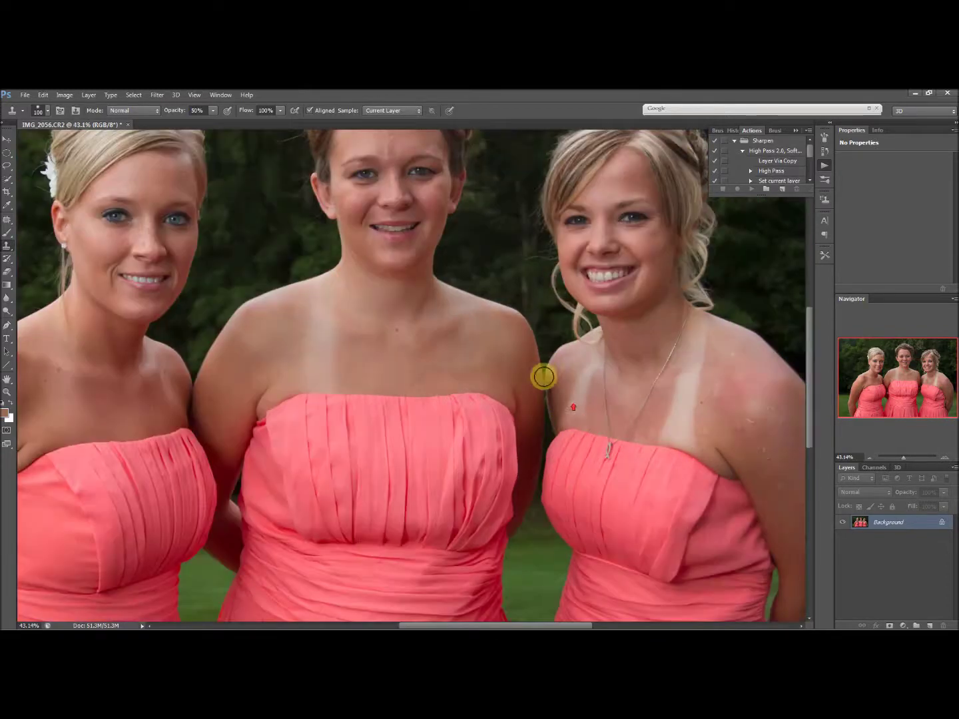
{"action": "scroll", "coordinate": [543, 377], "scroll_direction": "up", "scroll_amount": 4}
{"action": "left_click", "coordinate": [453, 327], "text": "alt"}
{"action": "left_click", "coordinate": [422, 377]}
{"action": "mouse_move", "coordinate": [383, 321]}
{"action": "left_mouse_down"}
{"action": "mouse_move", "coordinate": [381, 342]}
{"action": "mouse_move", "coordinate": [365, 312]}
{"action": "mouse_move", "coordinate": [416, 368]}
{"action": "mouse_move", "coordinate": [450, 366]}
{"action": "mouse_move", "coordinate": [420, 368]}
{"action": "left_mouse_up"}
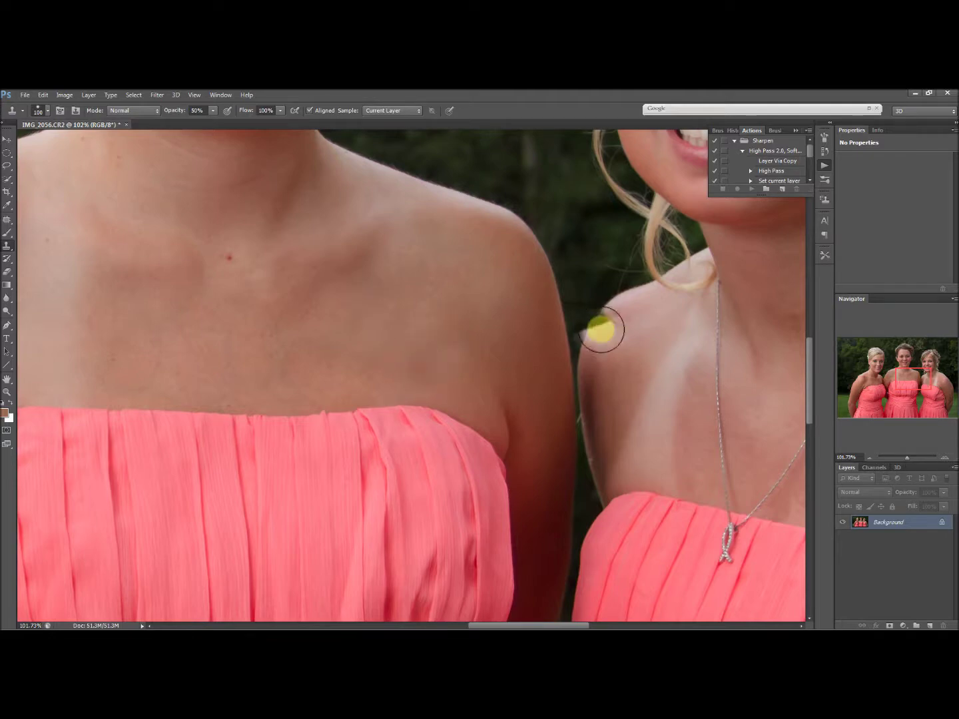
{"action": "left_click", "coordinate": [456, 299], "text": "alt"}
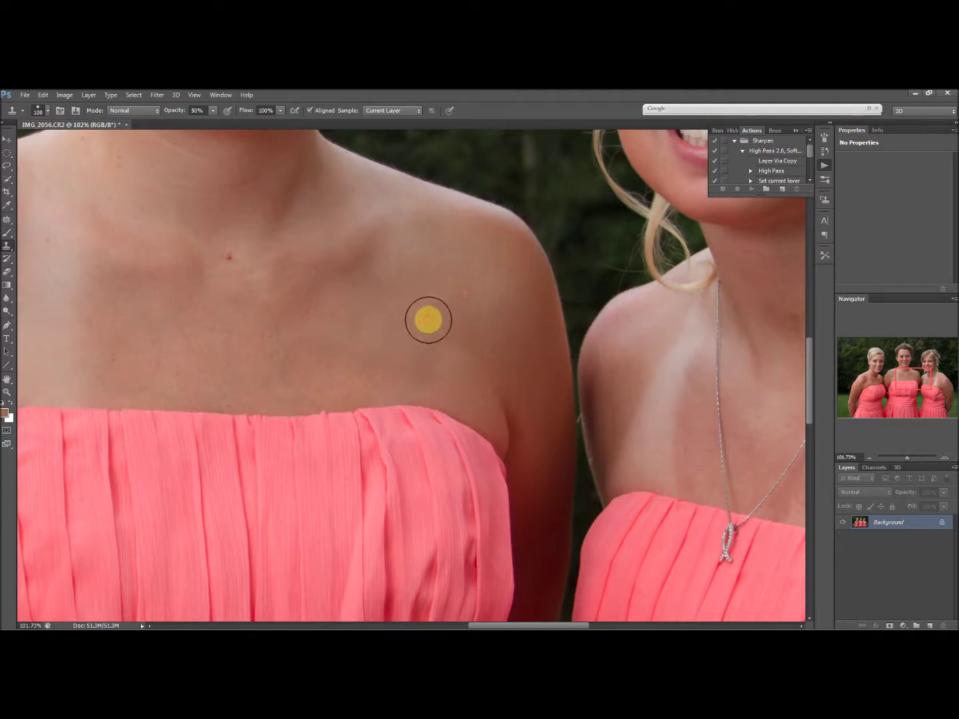
{"action": "scroll", "coordinate": [436, 235], "scroll_direction": "down", "scroll_amount": 10}
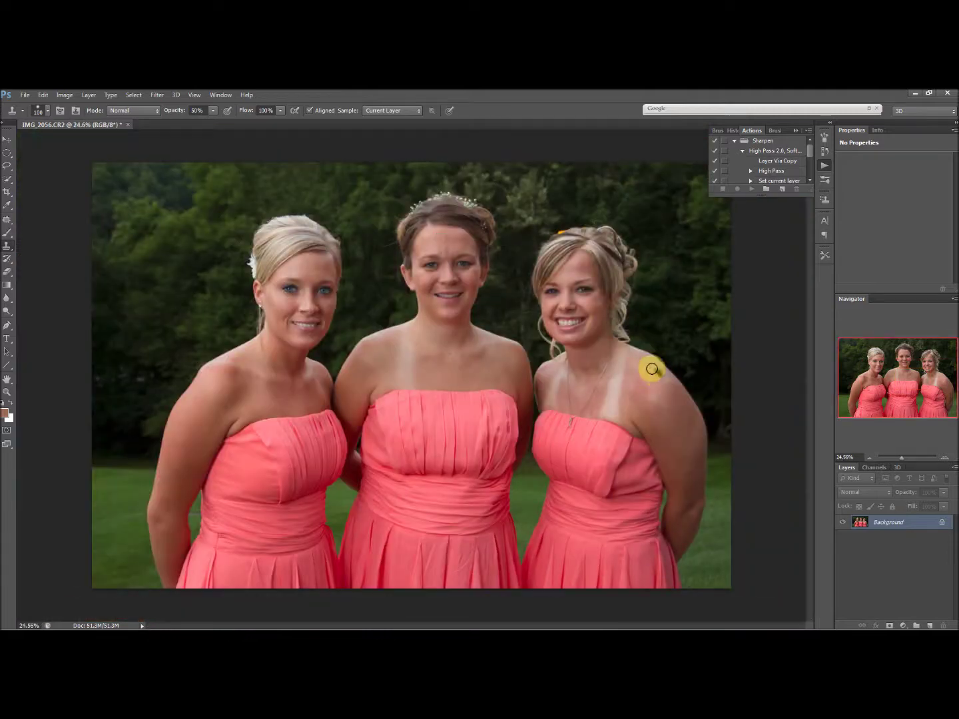
{"action": "scroll", "coordinate": [512, 392], "scroll_direction": "up", "scroll_amount": 9}
{"action": "scroll", "coordinate": [556, 399], "scroll_direction": "up", "scroll_amount": 10}
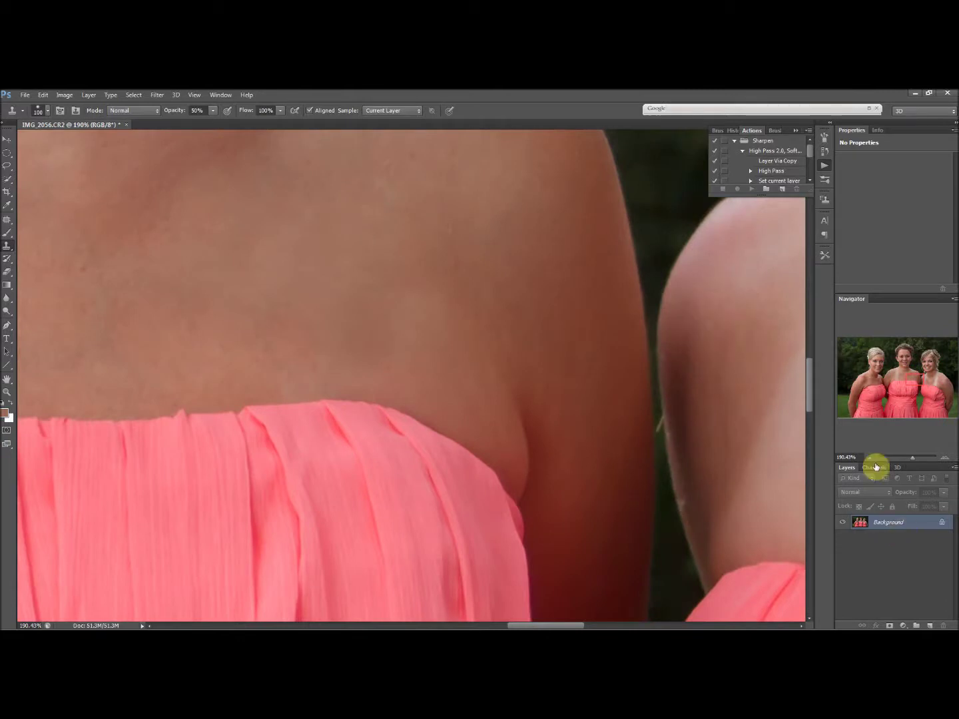
- Close IMG_2056.CR2 without saving the changes and reopen it from the recent files
{"action": "left_click", "coordinate": [125, 125]}
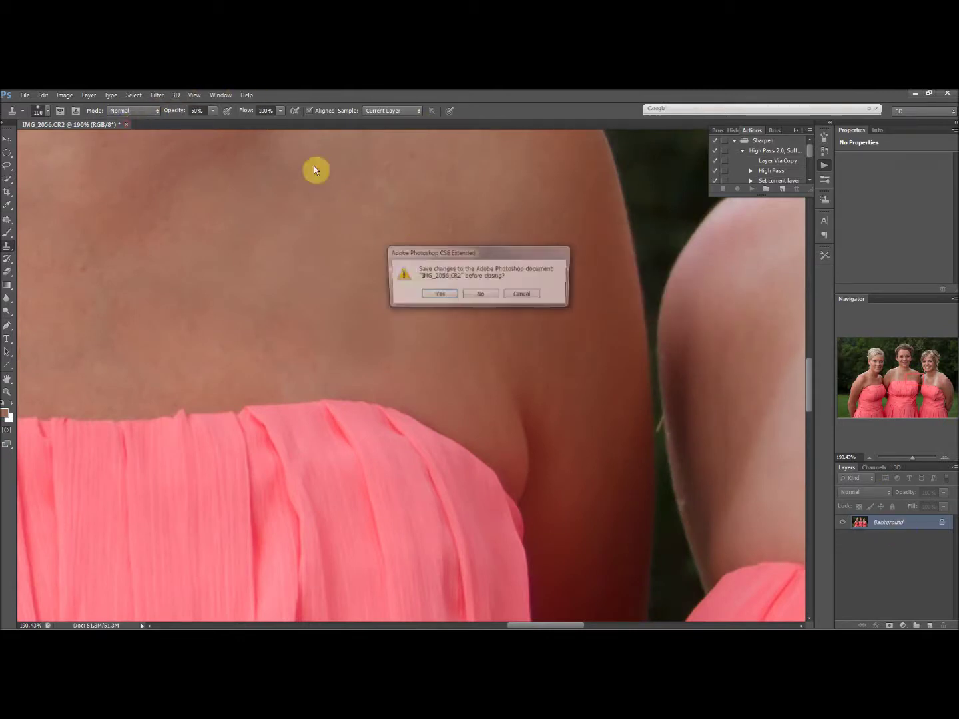
{"action": "left_click", "coordinate": [471, 297]}
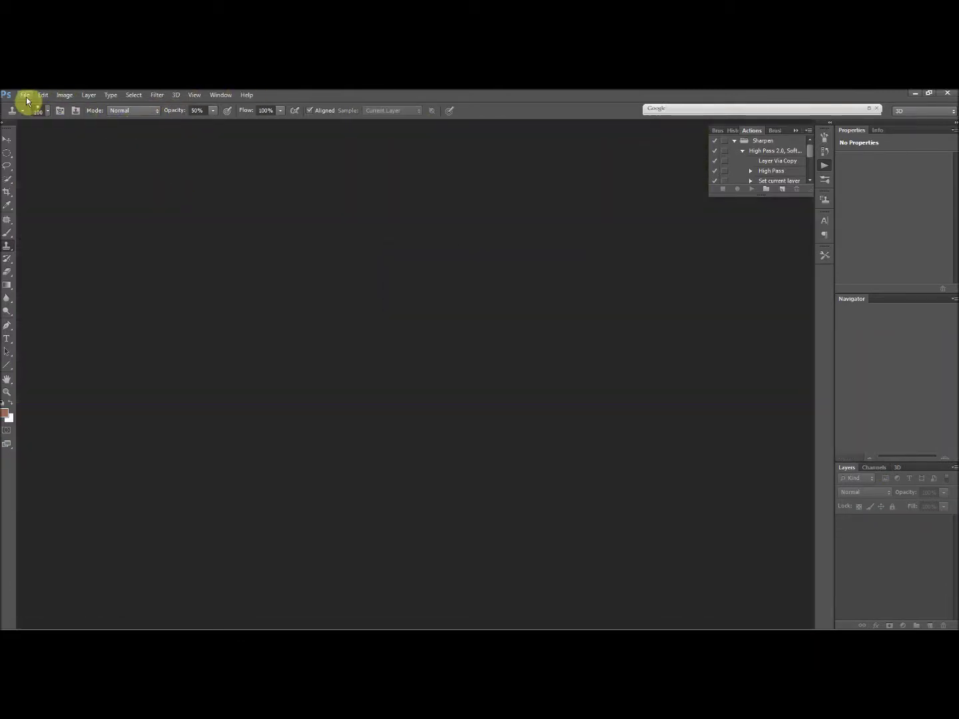
{"action": "left_click", "coordinate": [26, 97]}
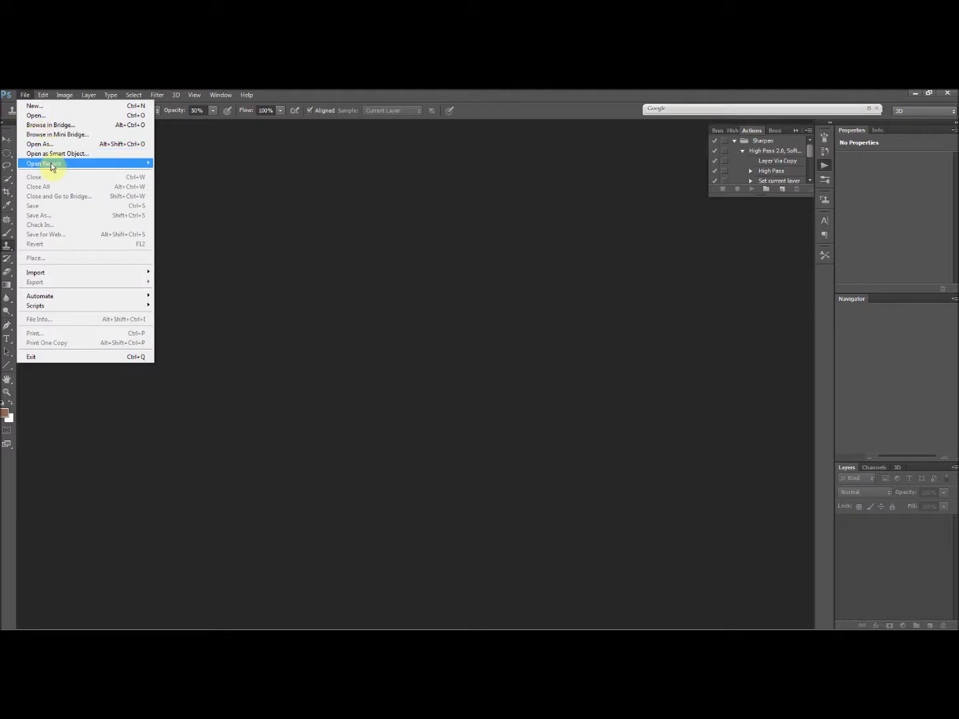
{"action": "mouse_move", "coordinate": [92, 169]}
{"action": "left_click", "coordinate": [190, 163]}
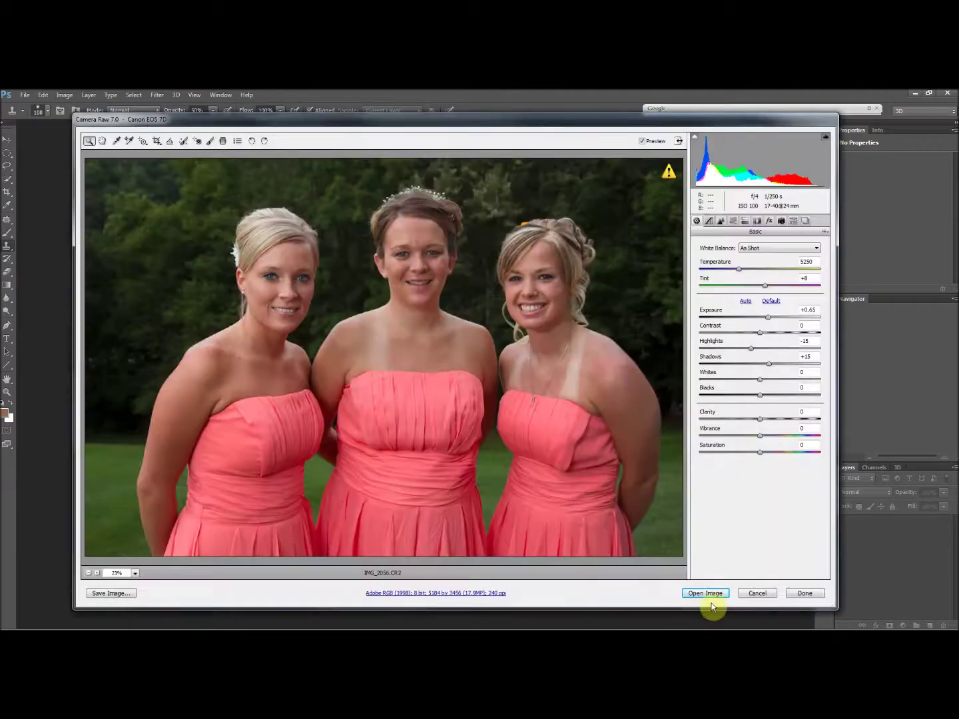
{"action": "left_click", "coordinate": [709, 595]}
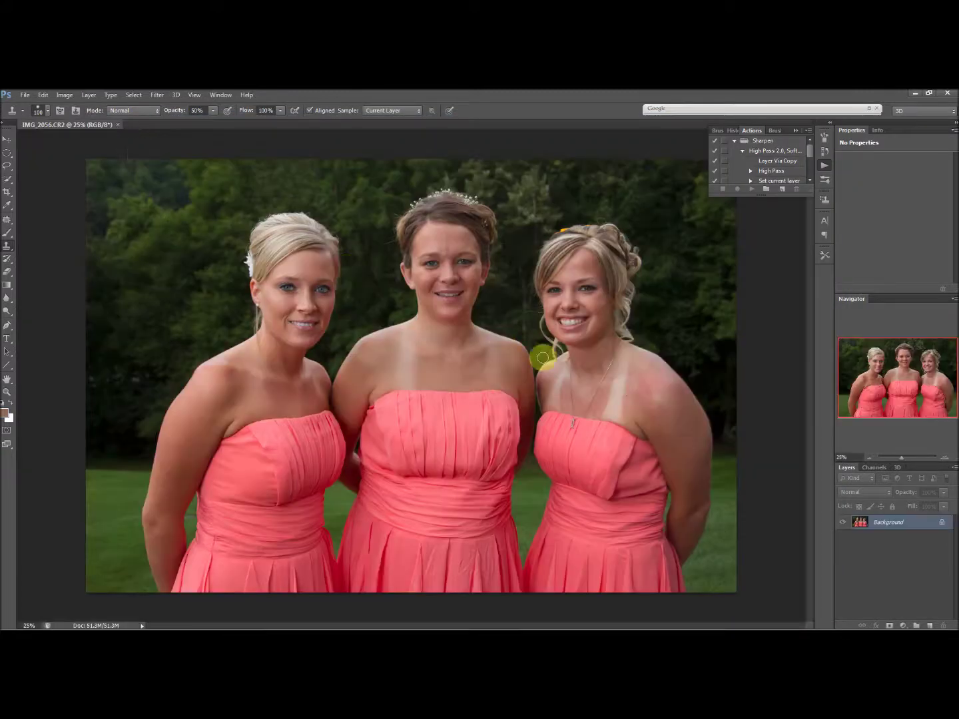
- Switch to the Eyedropper Tool for sampling skin near the middle woman's right-hand tan line
{"action": "scroll", "coordinate": [522, 362], "scroll_direction": "up", "scroll_amount": 5}
{"action": "scroll", "coordinate": [530, 378], "scroll_direction": "up", "scroll_amount": 4}
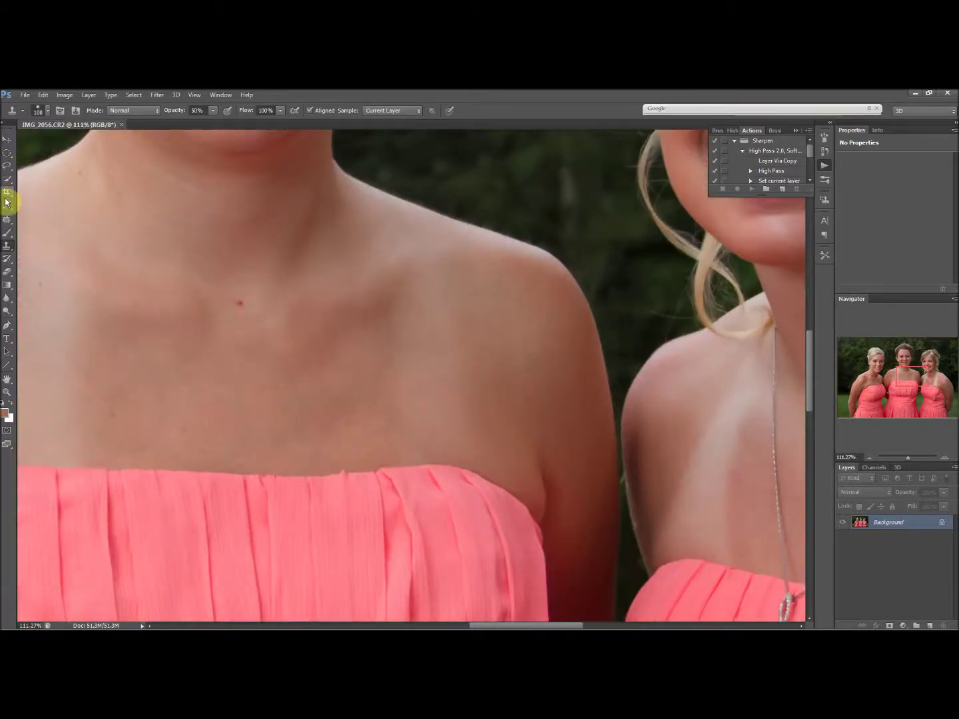
{"action": "left_click_drag", "start_coordinate": [9, 207], "coordinate": [45, 206]}
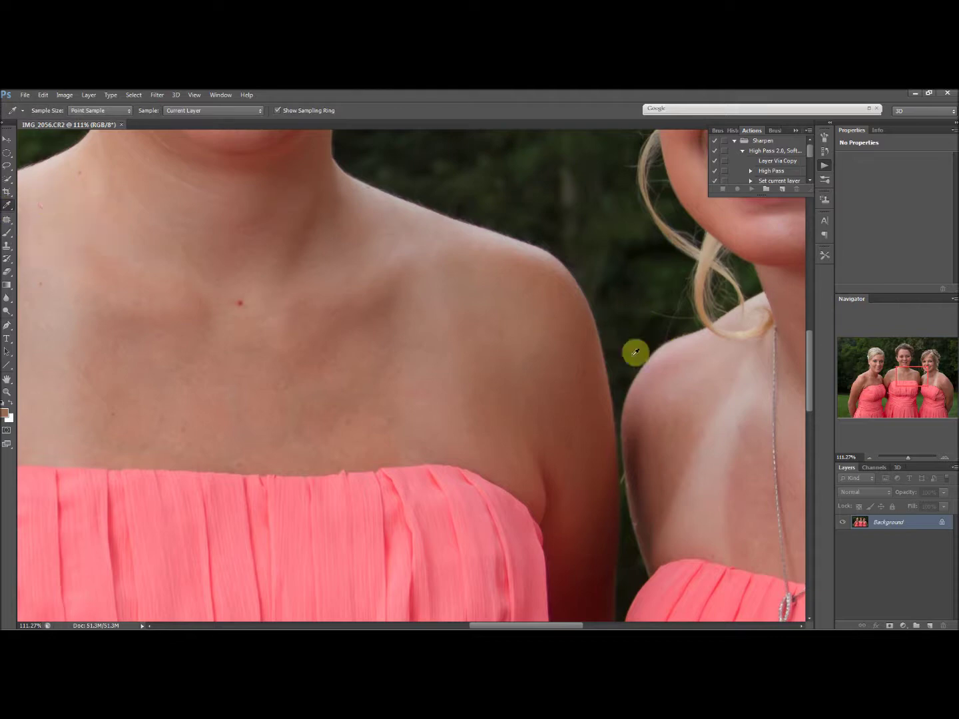
{"action": "scroll", "coordinate": [494, 362], "scroll_direction": "up", "scroll_amount": 1}
{"action": "scroll", "coordinate": [495, 363], "scroll_direction": "up", "scroll_amount": 1}
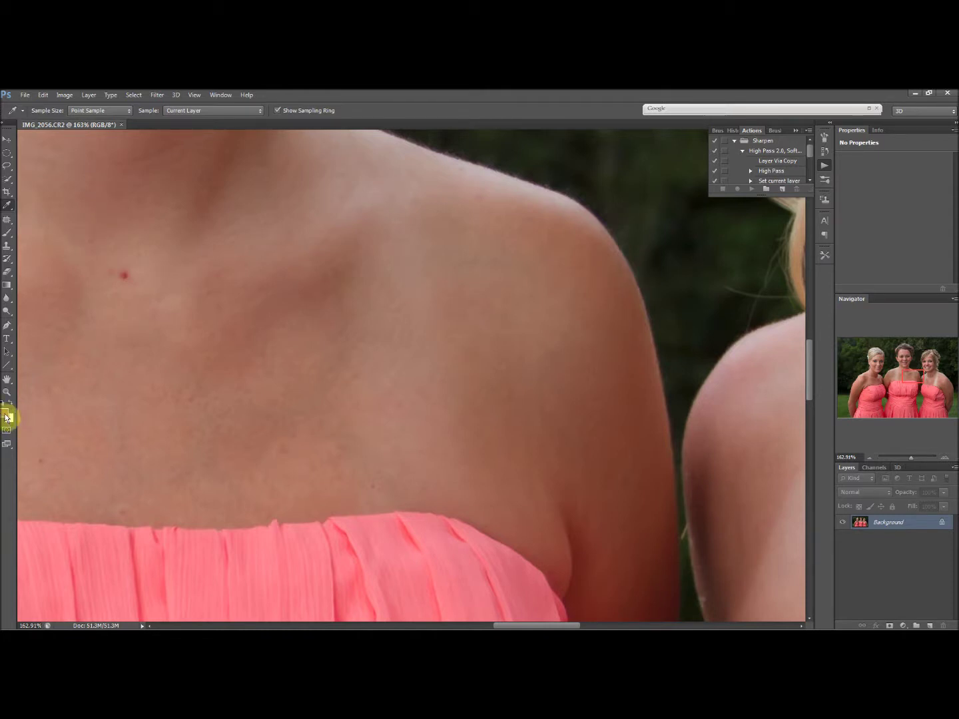
- Paint over the middle woman's right-hand strap tan line using the Brush at 15% opacity
{"action": "key", "text": "b"}
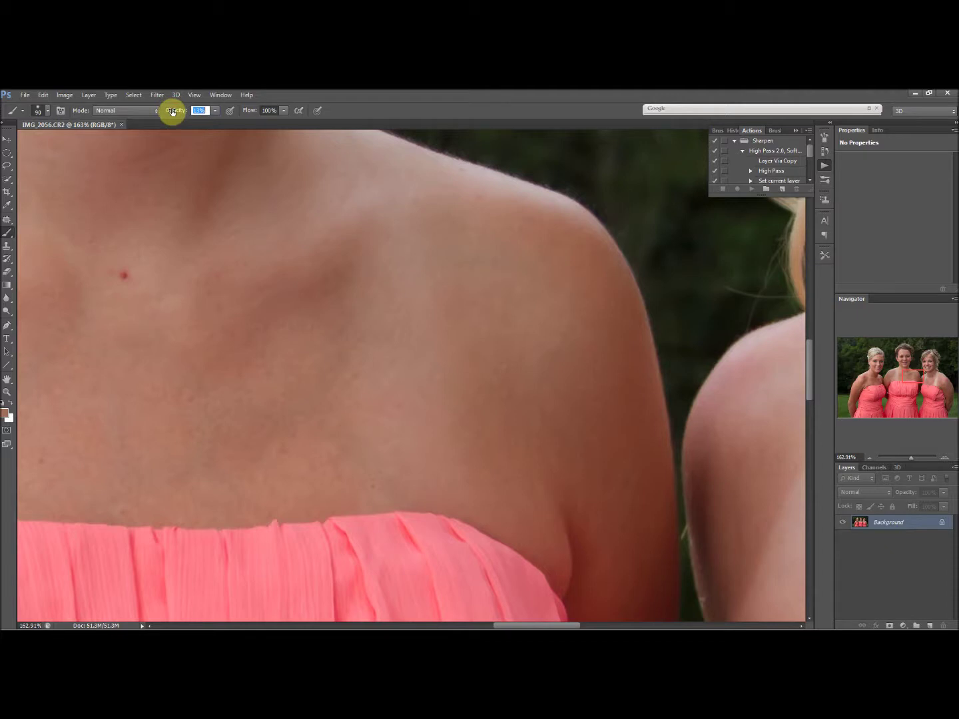
{"action": "left_click_drag", "start_coordinate": [172, 113], "coordinate": [174, 113]}
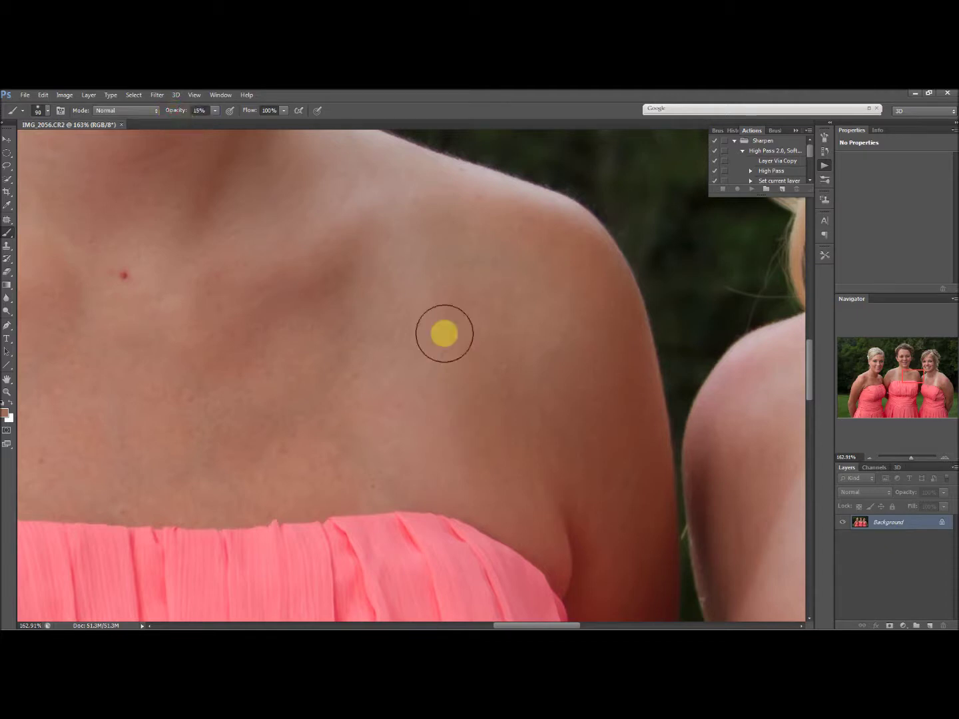
{"action": "mouse_move", "coordinate": [396, 278]}
{"action": "left_mouse_down"}
{"action": "mouse_move", "coordinate": [394, 322]}
{"action": "mouse_move", "coordinate": [379, 336]}
{"action": "mouse_move", "coordinate": [429, 293]}
{"action": "mouse_move", "coordinate": [425, 283]}
{"action": "mouse_move", "coordinate": [384, 296]}
{"action": "mouse_move", "coordinate": [414, 312]}
{"action": "mouse_move", "coordinate": [390, 336]}
{"action": "mouse_move", "coordinate": [399, 359]}
{"action": "mouse_move", "coordinate": [430, 376]}
{"action": "mouse_move", "coordinate": [371, 417]}
{"action": "mouse_move", "coordinate": [391, 438]}
{"action": "mouse_move", "coordinate": [385, 456]}
{"action": "mouse_move", "coordinate": [411, 479]}
{"action": "mouse_move", "coordinate": [452, 453]}
{"action": "mouse_move", "coordinate": [430, 403]}
{"action": "mouse_move", "coordinate": [421, 284]}
{"action": "mouse_move", "coordinate": [380, 411]}
{"action": "mouse_move", "coordinate": [363, 299]}
{"action": "mouse_move", "coordinate": [376, 479]}
{"action": "mouse_move", "coordinate": [412, 374]}
{"action": "mouse_move", "coordinate": [409, 321]}
{"action": "mouse_move", "coordinate": [428, 413]}
{"action": "mouse_move", "coordinate": [388, 293]}
{"action": "mouse_move", "coordinate": [397, 380]}
{"action": "mouse_move", "coordinate": [423, 458]}
{"action": "mouse_move", "coordinate": [396, 418]}
{"action": "mouse_move", "coordinate": [394, 466]}
{"action": "mouse_move", "coordinate": [385, 466]}
{"action": "mouse_move", "coordinate": [513, 374]}
{"action": "mouse_move", "coordinate": [446, 173]}
{"action": "mouse_move", "coordinate": [440, 301]}
{"action": "mouse_move", "coordinate": [471, 368]}
{"action": "mouse_move", "coordinate": [408, 387]}
{"action": "left_mouse_up"}
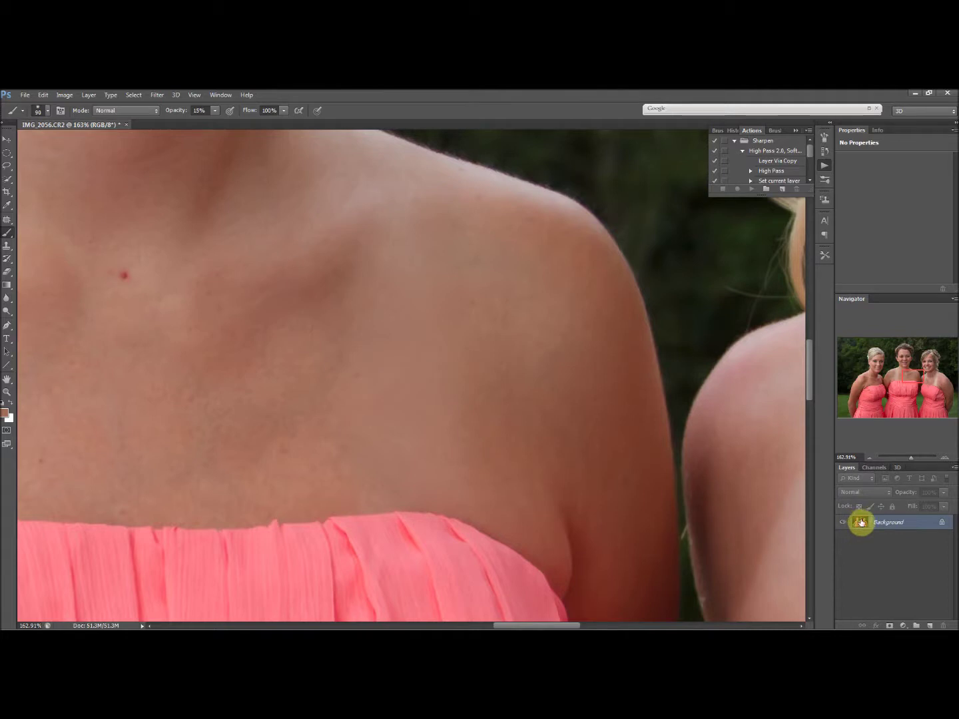
- Duplicate the Background layer and touch up the middle woman's right-hand chest area with the Brush at 15% opacity
{"action": "key", "text": "ctrl+j"}
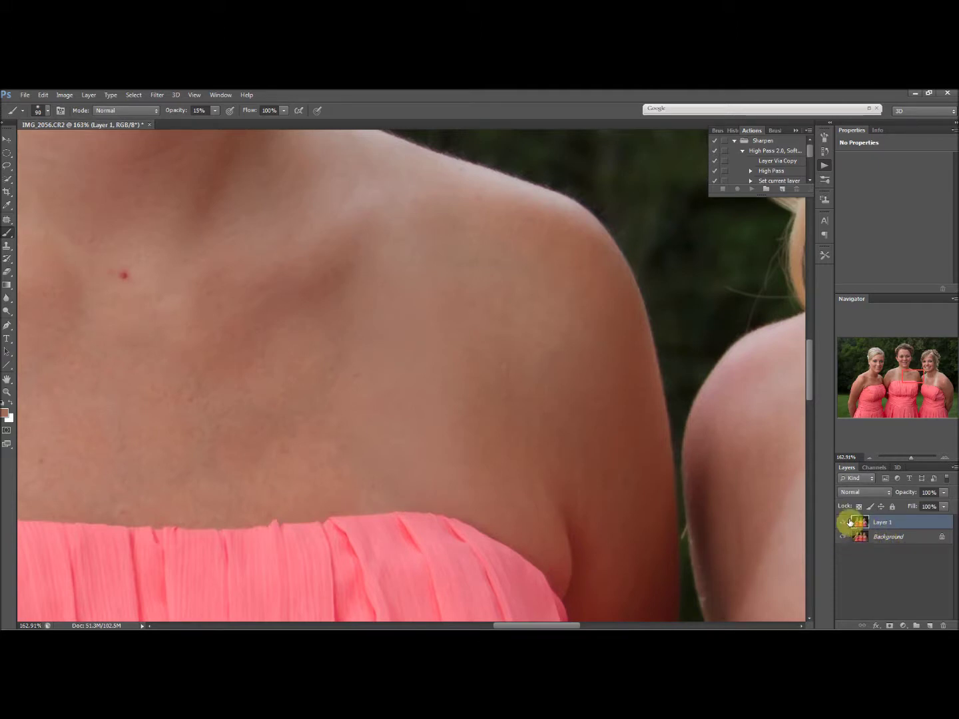
{"action": "left_click", "coordinate": [426, 313]}
{"action": "left_click", "coordinate": [341, 399]}
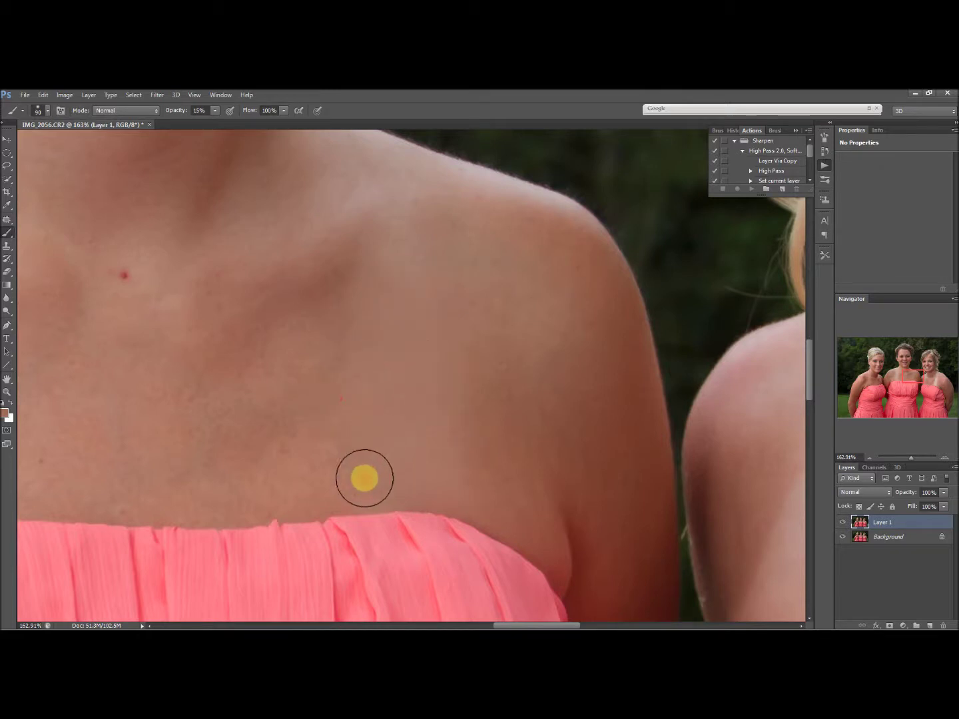
{"action": "left_click", "coordinate": [345, 285]}
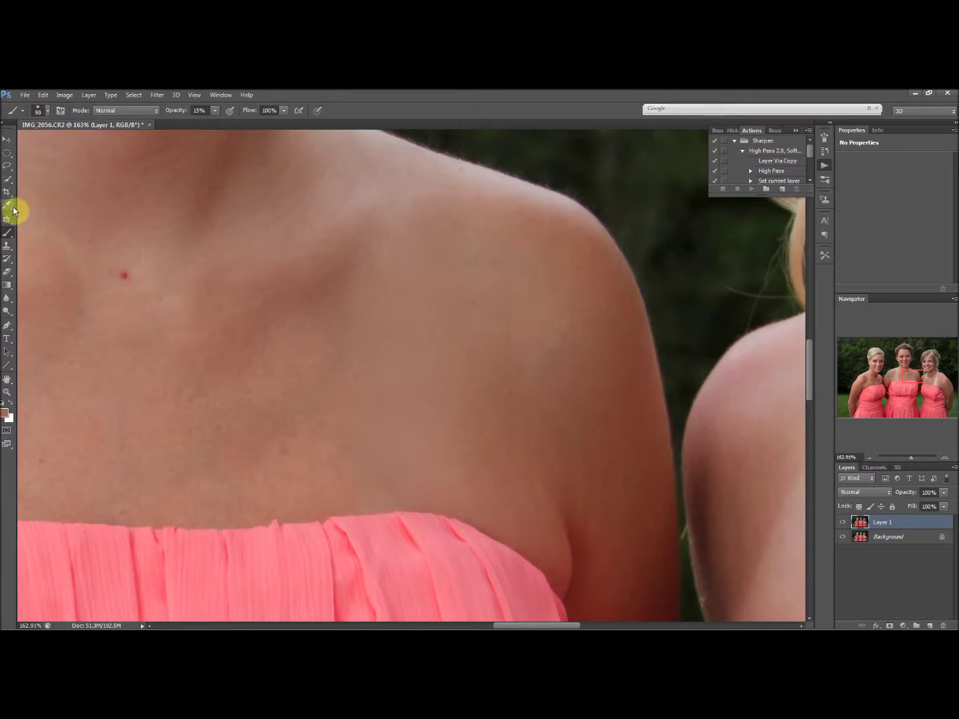
- Clone skin texture over the painted area of the middle woman's chest using the Clone Stamp at 25% opacity
{"action": "left_click", "coordinate": [7, 249]}
{"action": "left_click", "coordinate": [258, 171], "text": "alt"}
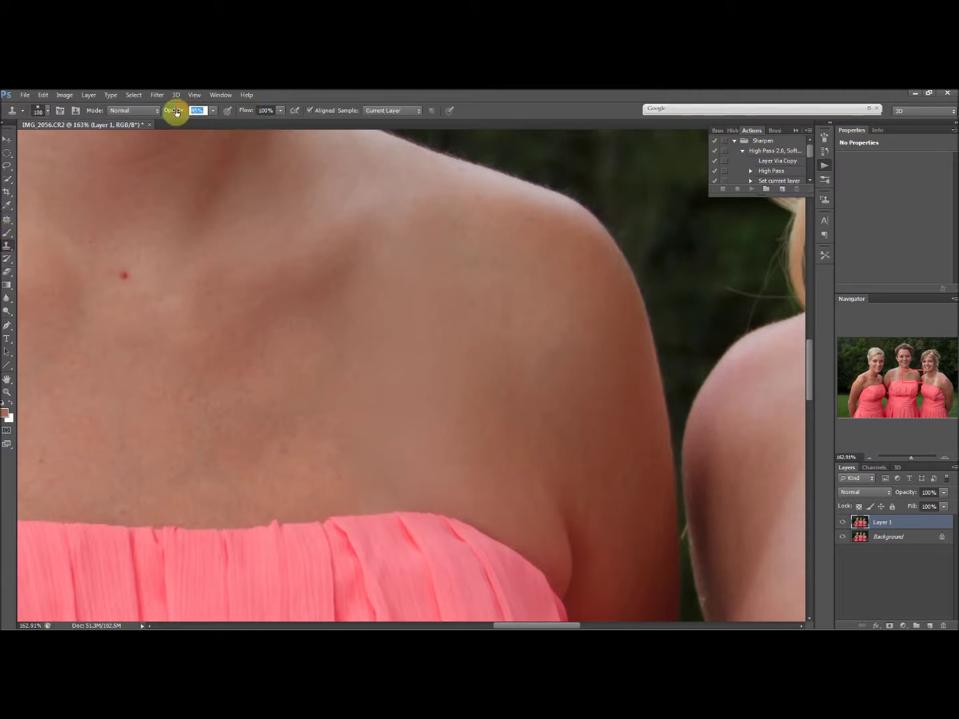
{"action": "left_click_drag", "start_coordinate": [169, 112], "coordinate": [171, 111]}
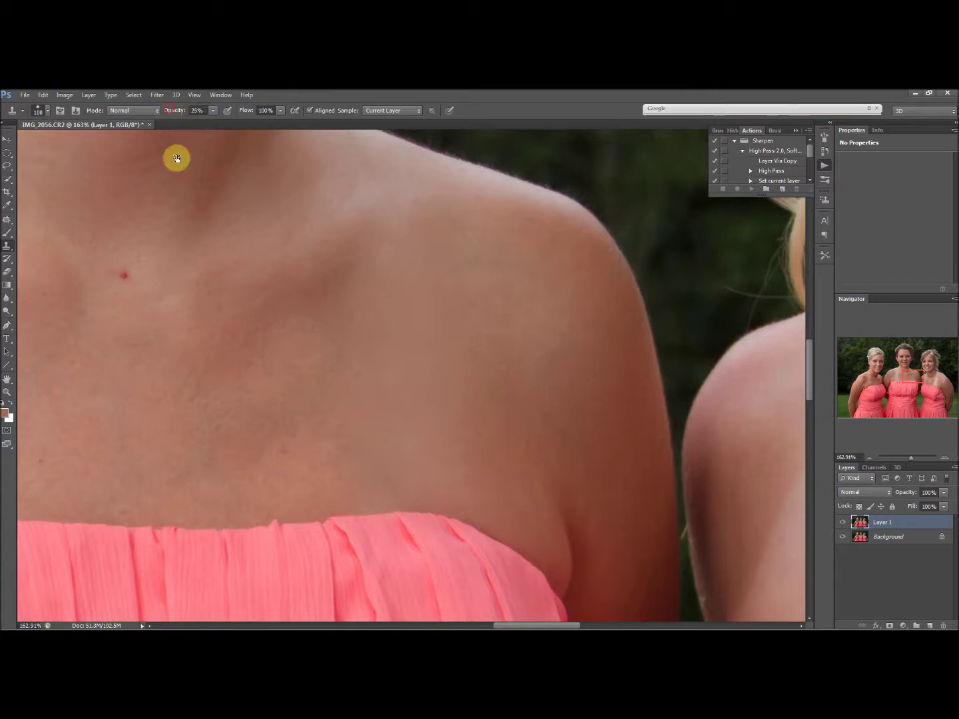
{"action": "mouse_move", "coordinate": [247, 381]}
{"action": "left_mouse_down"}
{"action": "mouse_move", "coordinate": [410, 349]}
{"action": "mouse_move", "coordinate": [379, 308]}
{"action": "mouse_move", "coordinate": [412, 277]}
{"action": "mouse_move", "coordinate": [419, 345]}
{"action": "mouse_move", "coordinate": [375, 352]}
{"action": "mouse_move", "coordinate": [401, 359]}
{"action": "mouse_move", "coordinate": [505, 345]}
{"action": "mouse_move", "coordinate": [386, 381]}
{"action": "mouse_move", "coordinate": [414, 399]}
{"action": "mouse_move", "coordinate": [399, 440]}
{"action": "mouse_move", "coordinate": [423, 458]}
{"action": "mouse_move", "coordinate": [493, 344]}
{"action": "mouse_move", "coordinate": [358, 321]}
{"action": "mouse_move", "coordinate": [360, 444]}
{"action": "mouse_move", "coordinate": [374, 478]}
{"action": "mouse_move", "coordinate": [392, 296]}
{"action": "mouse_move", "coordinate": [483, 272]}
{"action": "mouse_move", "coordinate": [489, 309]}
{"action": "mouse_move", "coordinate": [428, 327]}
{"action": "mouse_move", "coordinate": [423, 368]}
{"action": "mouse_move", "coordinate": [401, 286]}
{"action": "mouse_move", "coordinate": [452, 457]}
{"action": "mouse_move", "coordinate": [406, 308]}
{"action": "mouse_move", "coordinate": [517, 266]}
{"action": "mouse_move", "coordinate": [433, 341]}
{"action": "mouse_move", "coordinate": [355, 441]}
{"action": "mouse_move", "coordinate": [363, 474]}
{"action": "mouse_move", "coordinate": [343, 320]}
{"action": "mouse_move", "coordinate": [315, 337]}
{"action": "mouse_move", "coordinate": [307, 385]}
{"action": "mouse_move", "coordinate": [285, 371]}
{"action": "mouse_move", "coordinate": [393, 389]}
{"action": "mouse_move", "coordinate": [376, 300]}
{"action": "mouse_move", "coordinate": [381, 266]}
{"action": "mouse_move", "coordinate": [386, 425]}
{"action": "mouse_move", "coordinate": [380, 385]}
{"action": "mouse_move", "coordinate": [358, 442]}
{"action": "mouse_move", "coordinate": [384, 462]}
{"action": "mouse_move", "coordinate": [417, 454]}
{"action": "mouse_move", "coordinate": [419, 349]}
{"action": "mouse_move", "coordinate": [348, 476]}
{"action": "left_mouse_up"}
- Examine the blended skin on the middle woman's chest up close and against the whole photo
{"action": "scroll", "coordinate": [203, 284], "scroll_direction": "down", "scroll_amount": 10}
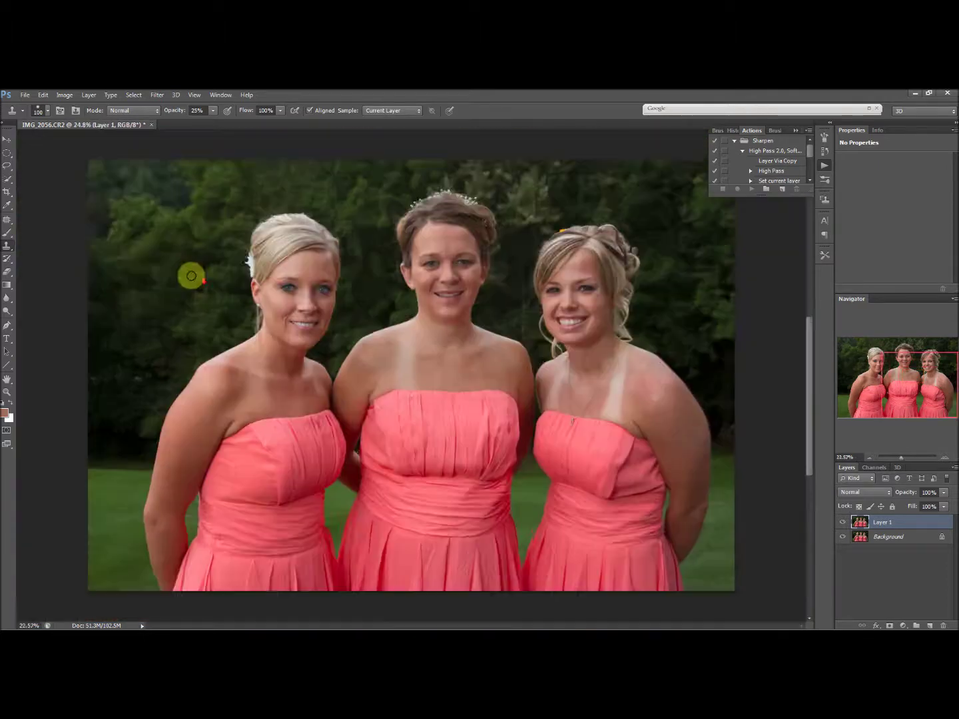
{"action": "scroll", "coordinate": [505, 379], "scroll_direction": "up", "scroll_amount": 1}
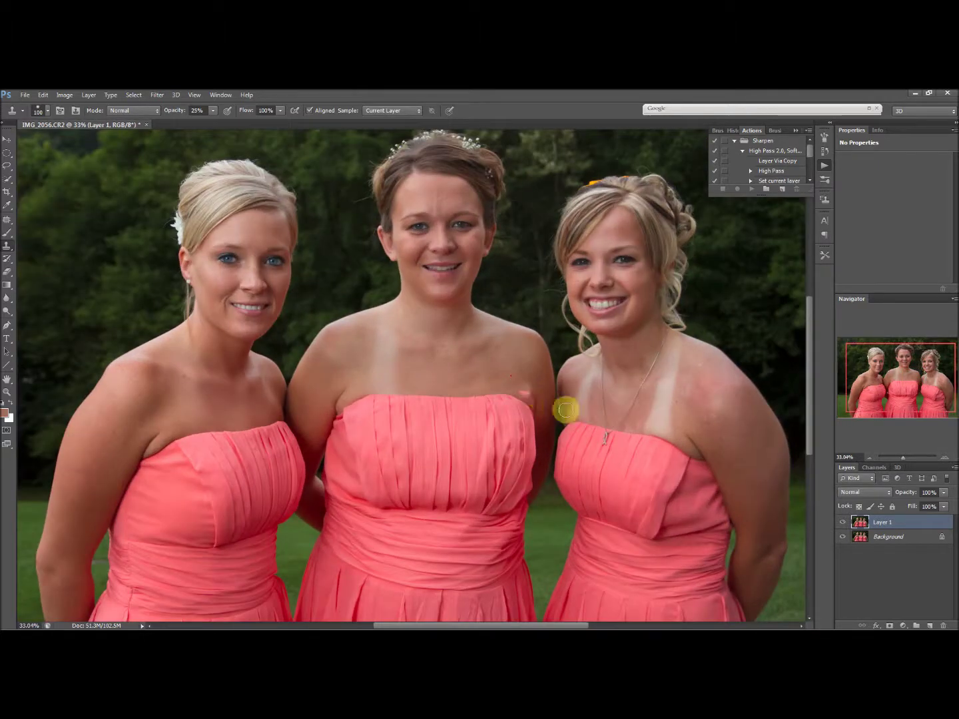
{"action": "scroll", "coordinate": [540, 400], "scroll_direction": "up", "scroll_amount": 2}
{"action": "scroll", "coordinate": [539, 401], "scroll_direction": "up", "scroll_amount": 4}
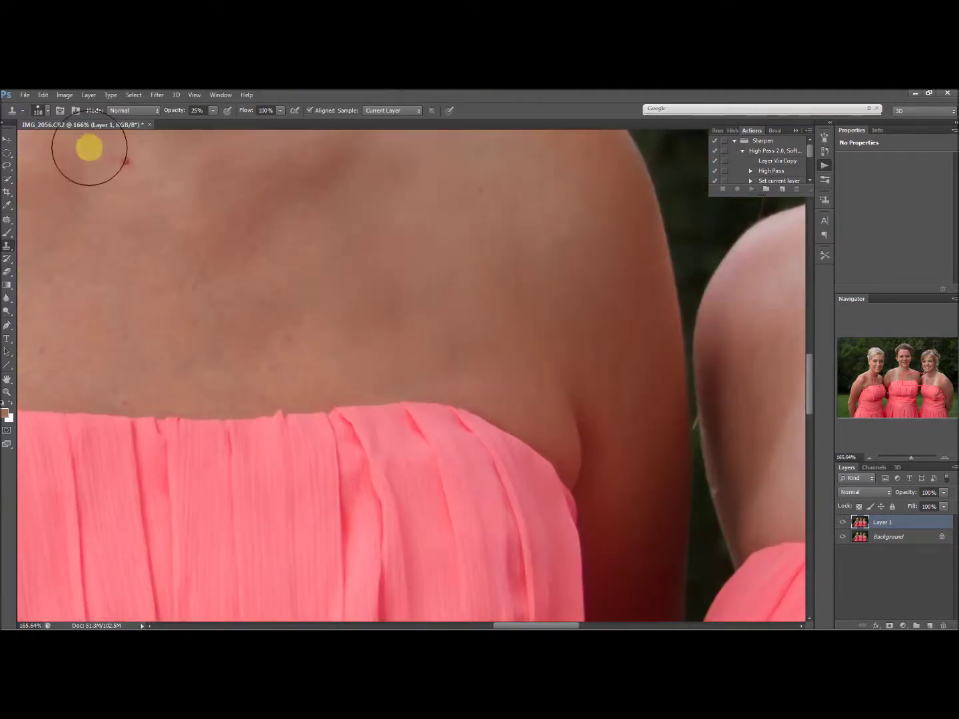
{"action": "left_click", "coordinate": [4, 140]}
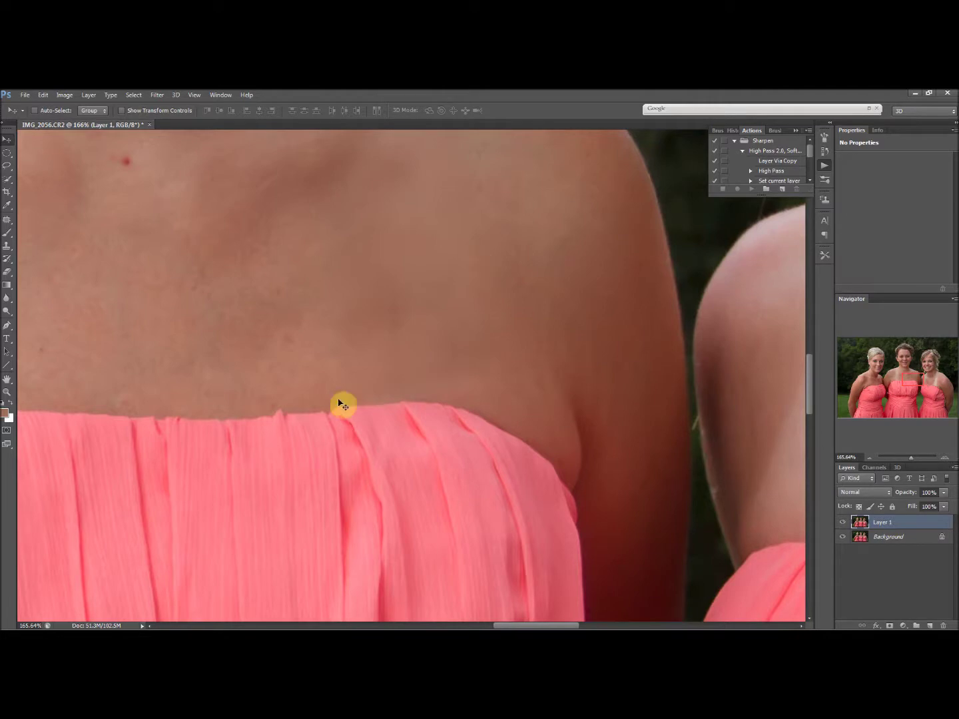
{"action": "scroll", "coordinate": [336, 420], "scroll_direction": "down", "scroll_amount": 2}
{"action": "scroll", "coordinate": [319, 455], "scroll_direction": "down", "scroll_amount": 2}
{"action": "scroll", "coordinate": [269, 425], "scroll_direction": "down", "scroll_amount": 2}
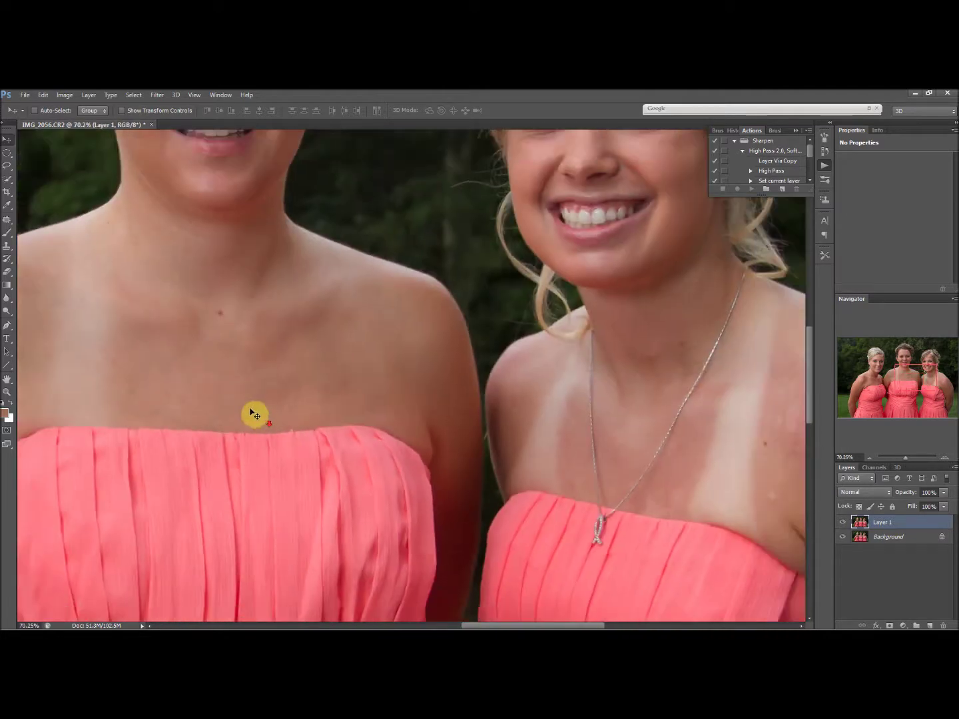
{"action": "scroll", "coordinate": [253, 316], "scroll_direction": "up", "scroll_amount": 1}
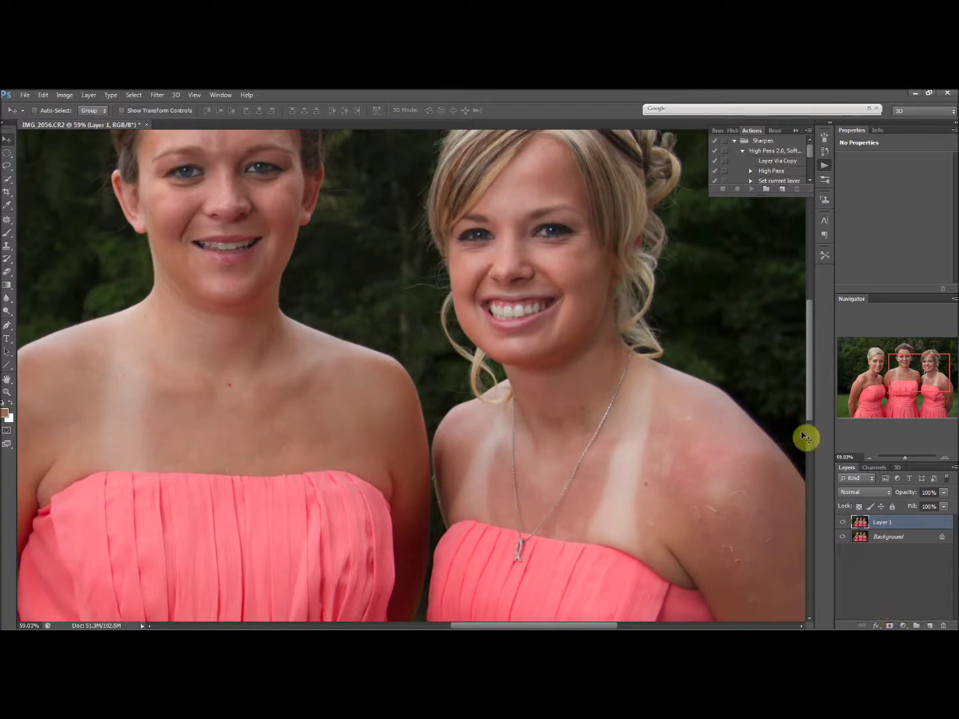
- Create a new layer in Soft Light mode filled with the soft-light-neutral 50% gray
{"action": "left_click", "coordinate": [88, 96]}
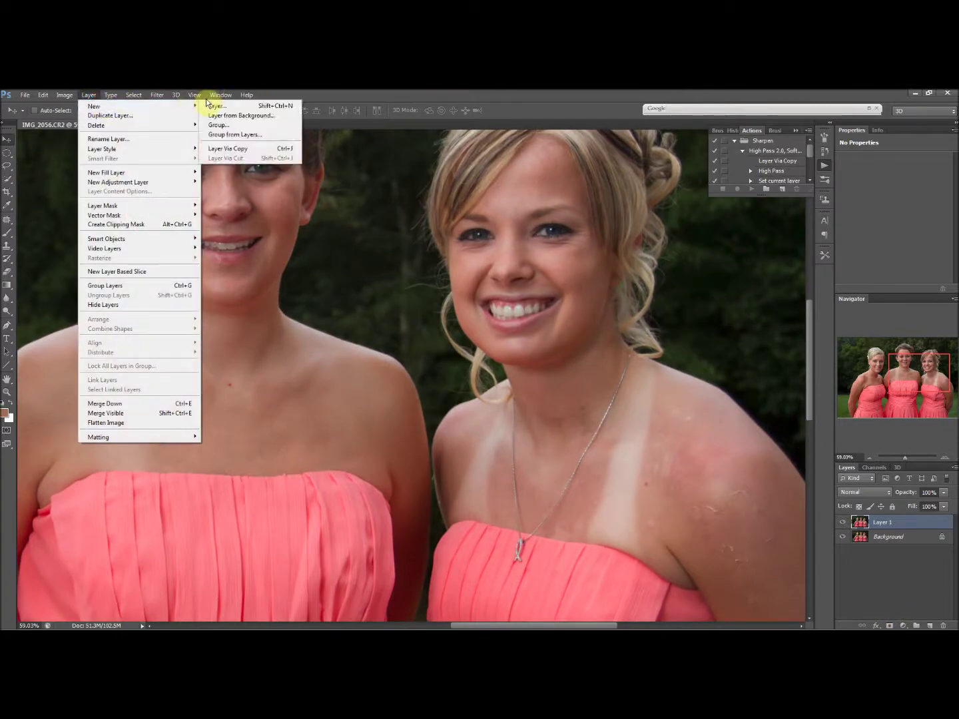
{"action": "mouse_move", "coordinate": [181, 106]}
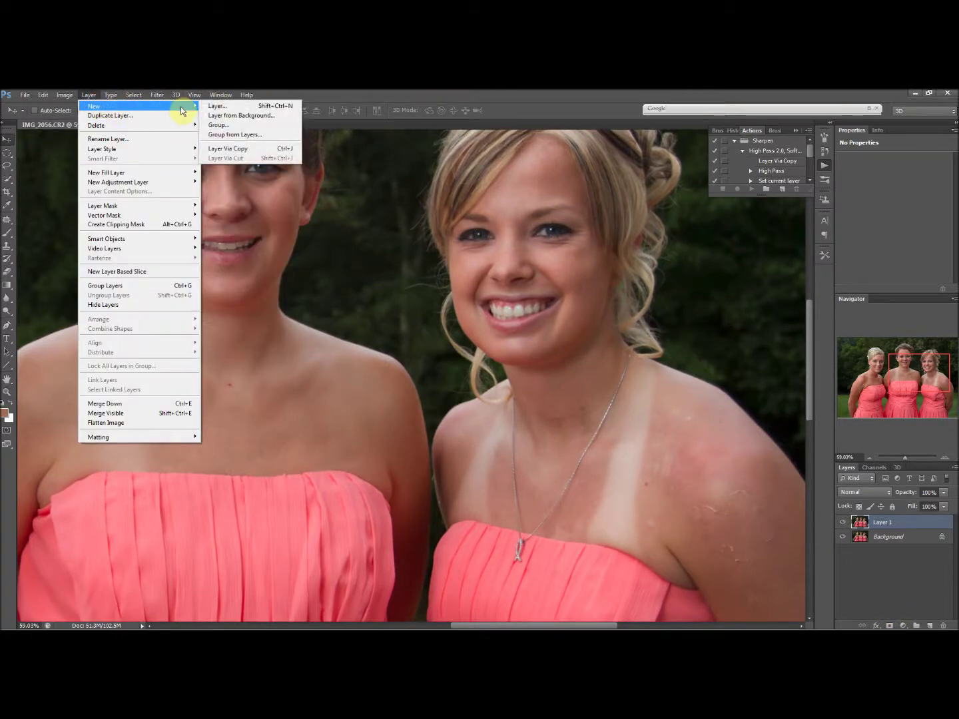
{"action": "left_click", "coordinate": [214, 106]}
{"action": "left_click", "coordinate": [351, 325]}
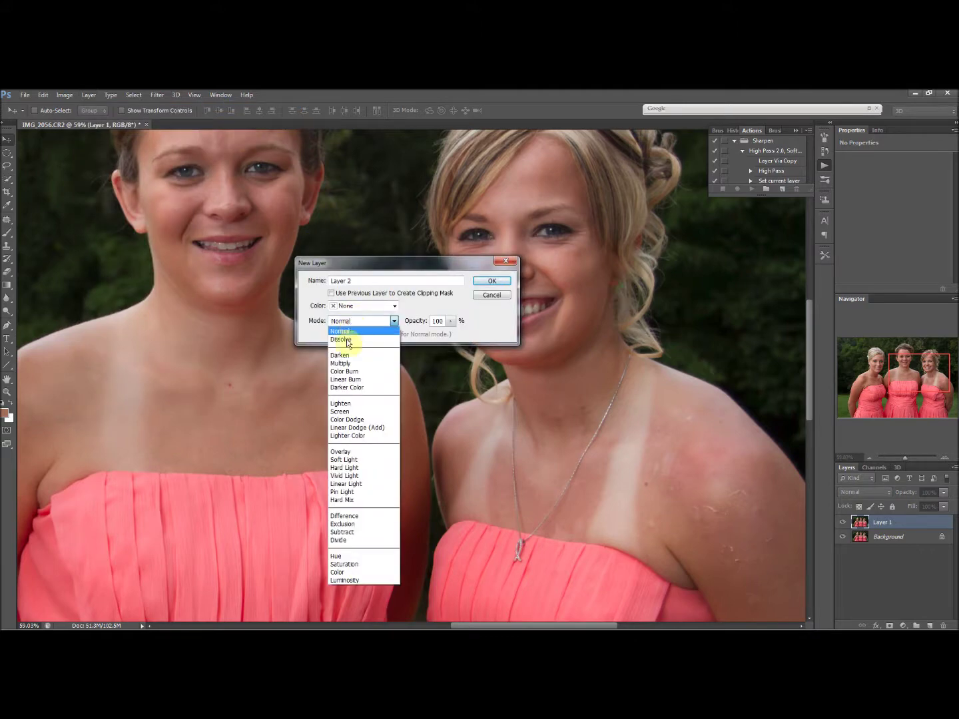
{"action": "left_click", "coordinate": [347, 458]}
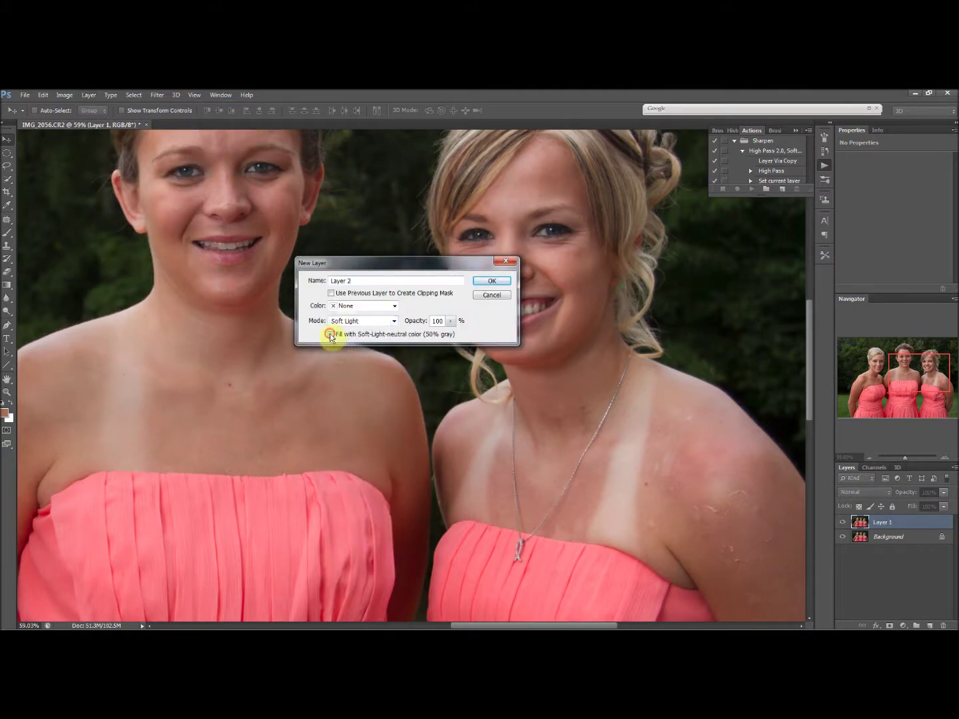
{"action": "left_click", "coordinate": [491, 281]}
- Dodge the uneven skin on the middle woman's right-hand chest with an 80 px brush, Shadows range and 12% exposure
{"action": "scroll", "coordinate": [303, 429], "scroll_direction": "up", "scroll_amount": 2}
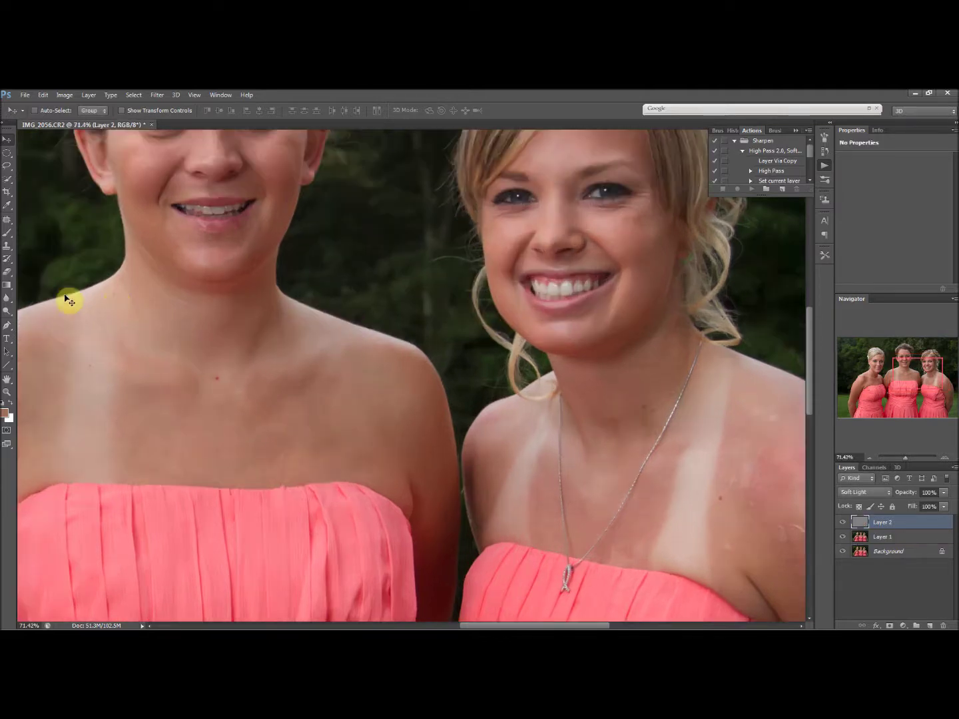
{"action": "left_click", "coordinate": [7, 312]}
{"action": "left_click", "coordinate": [45, 310]}
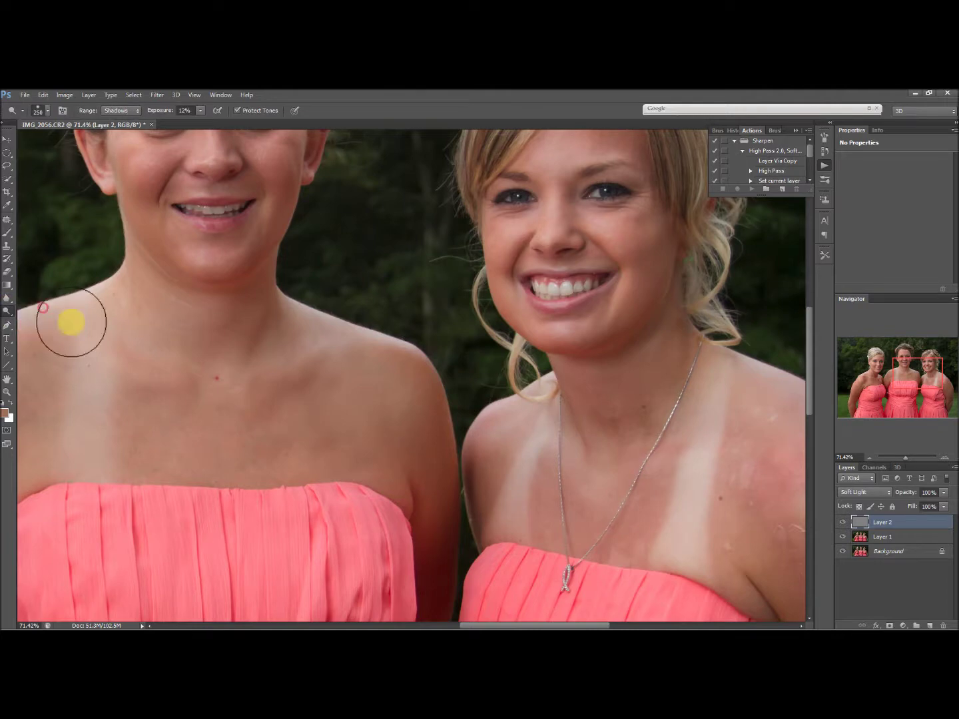
{"action": "key", "text": "bracketleft"}
{"action": "key", "text": "bracketleft"}
{"action": "key", "text": "bracketleft"}
{"action": "key", "text": "bracketleft"}
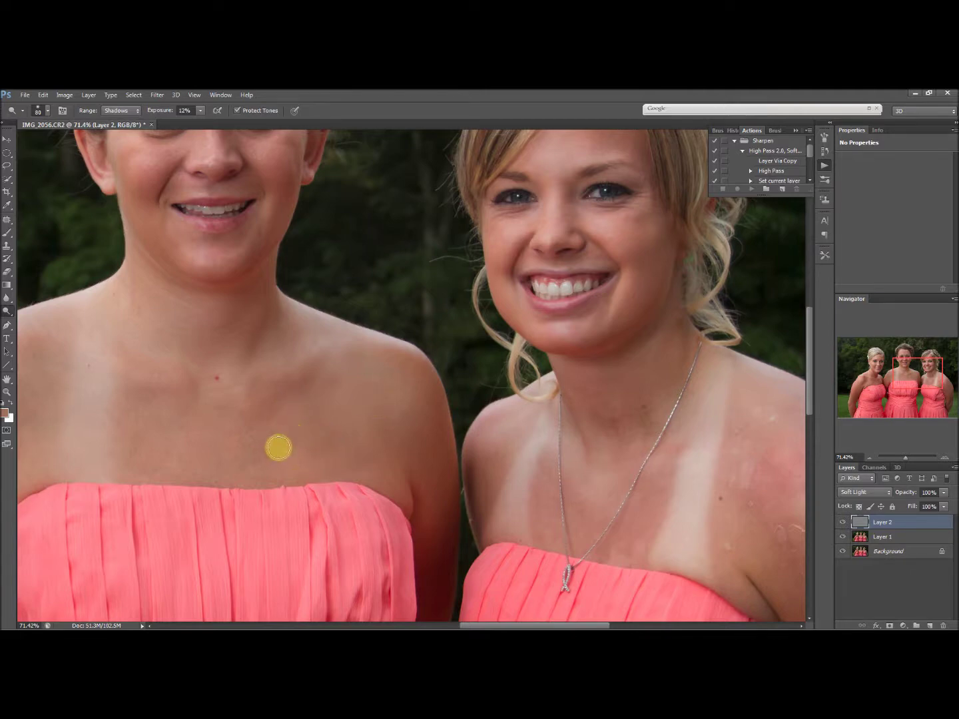
{"action": "left_click_drag", "start_coordinate": [337, 444], "coordinate": [365, 430]}
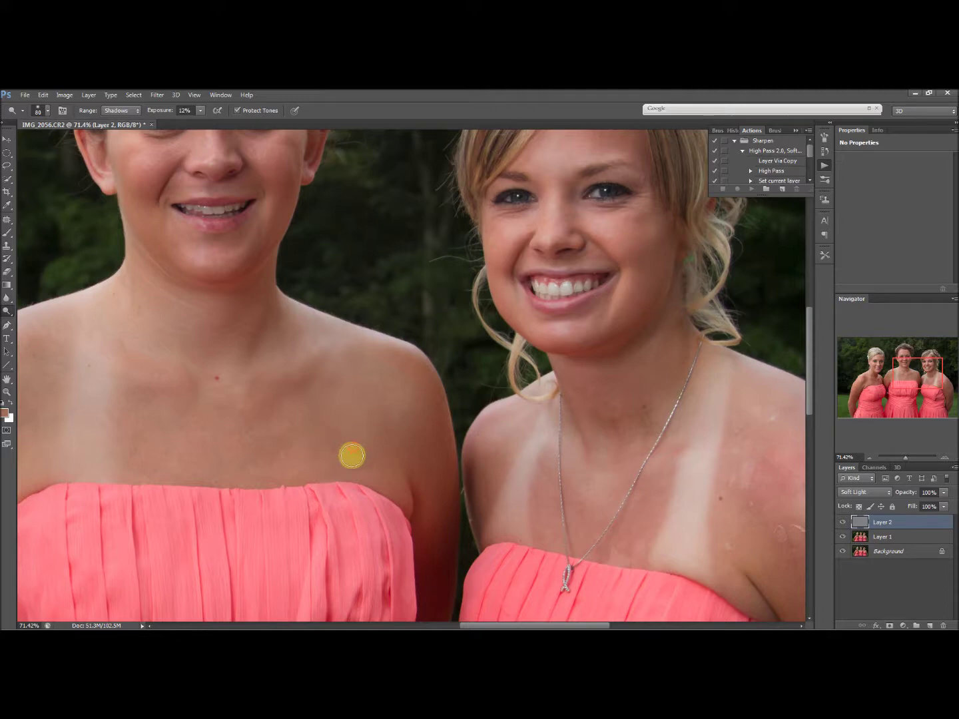
{"action": "left_click", "coordinate": [330, 388]}
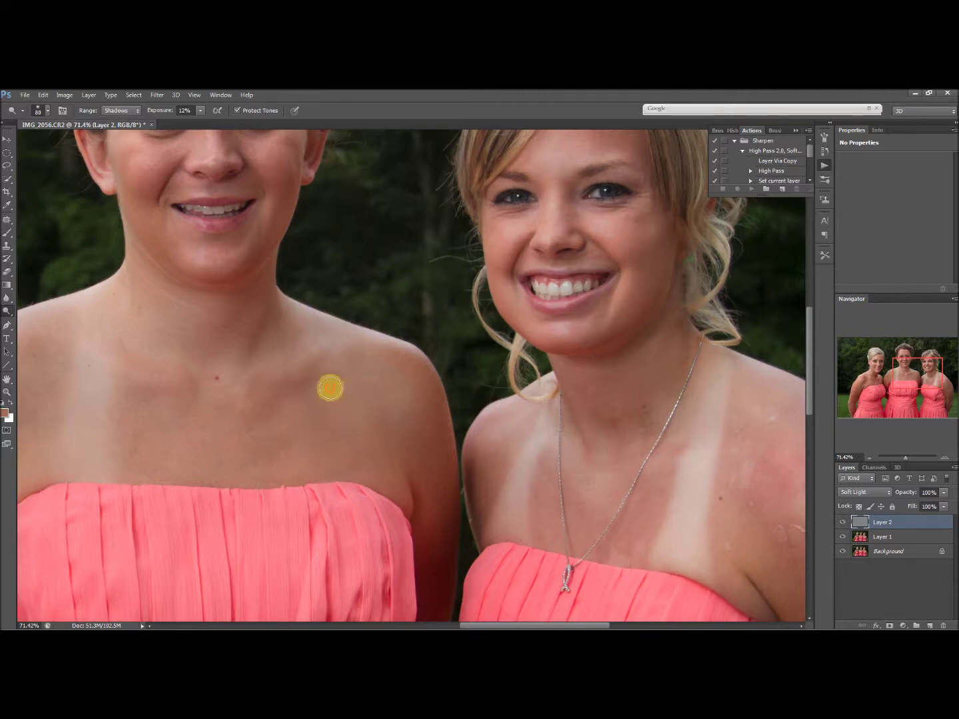
{"action": "mouse_move", "coordinate": [359, 467]}
{"action": "left_mouse_down"}
{"action": "mouse_move", "coordinate": [412, 465]}
{"action": "mouse_move", "coordinate": [341, 477]}
{"action": "mouse_move", "coordinate": [363, 462]}
{"action": "mouse_move", "coordinate": [328, 464]}
{"action": "left_mouse_up"}
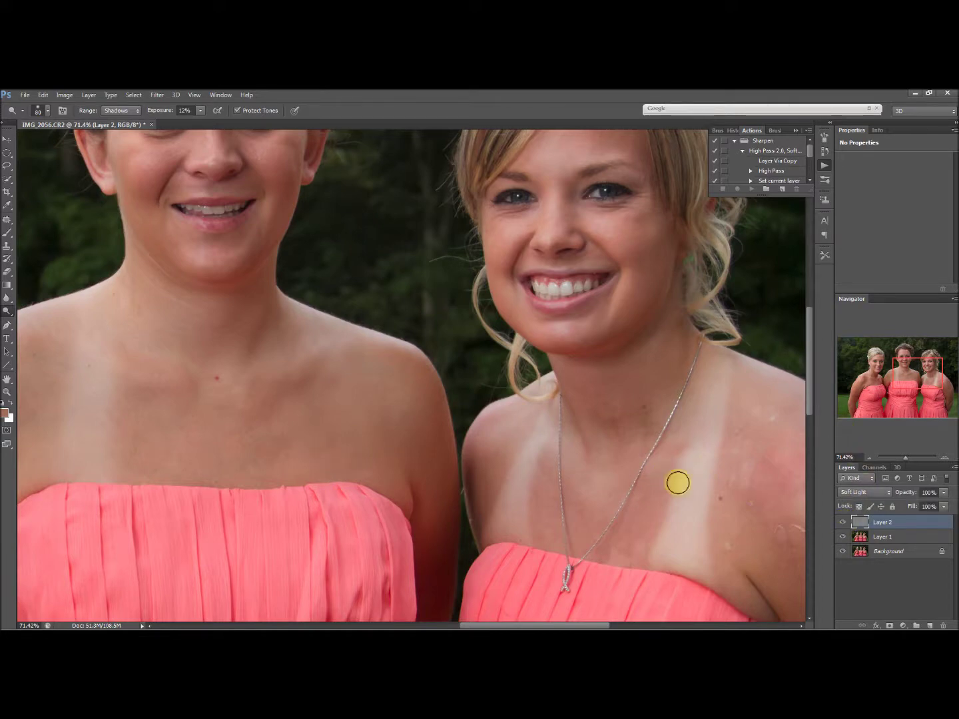
- Compare the whole photo with the soft-light dodge layer hidden and shown
{"action": "scroll", "coordinate": [447, 426], "scroll_direction": "down", "scroll_amount": 6}
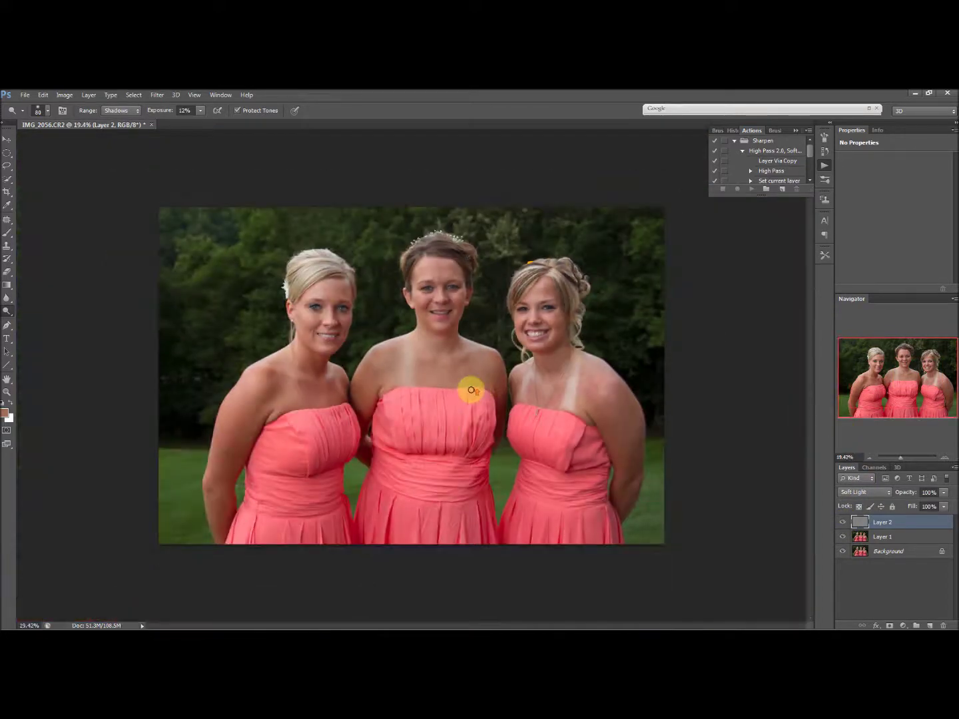
{"action": "scroll", "coordinate": [471, 390], "scroll_direction": "up", "scroll_amount": 1}
{"action": "scroll", "coordinate": [537, 403], "scroll_direction": "up", "scroll_amount": 1}
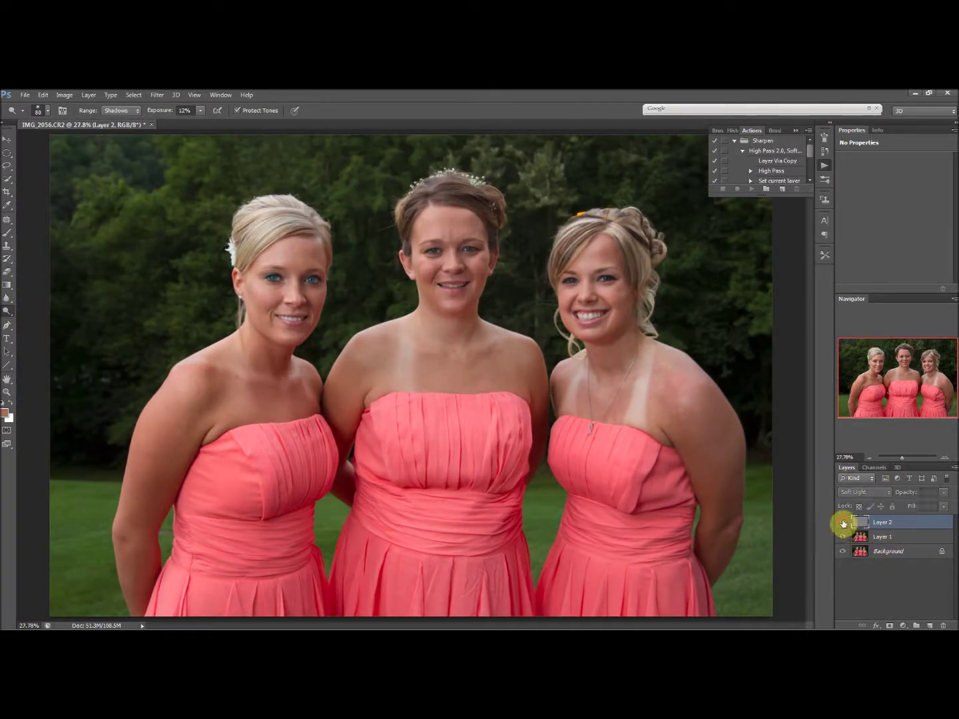
{"action": "left_click", "coordinate": [844, 523]}
- Dodge the remaining dark skin between the middle woman's right-hand collarbone and dress, and check it against the whole photo
{"action": "scroll", "coordinate": [492, 373], "scroll_direction": "up", "scroll_amount": 6}
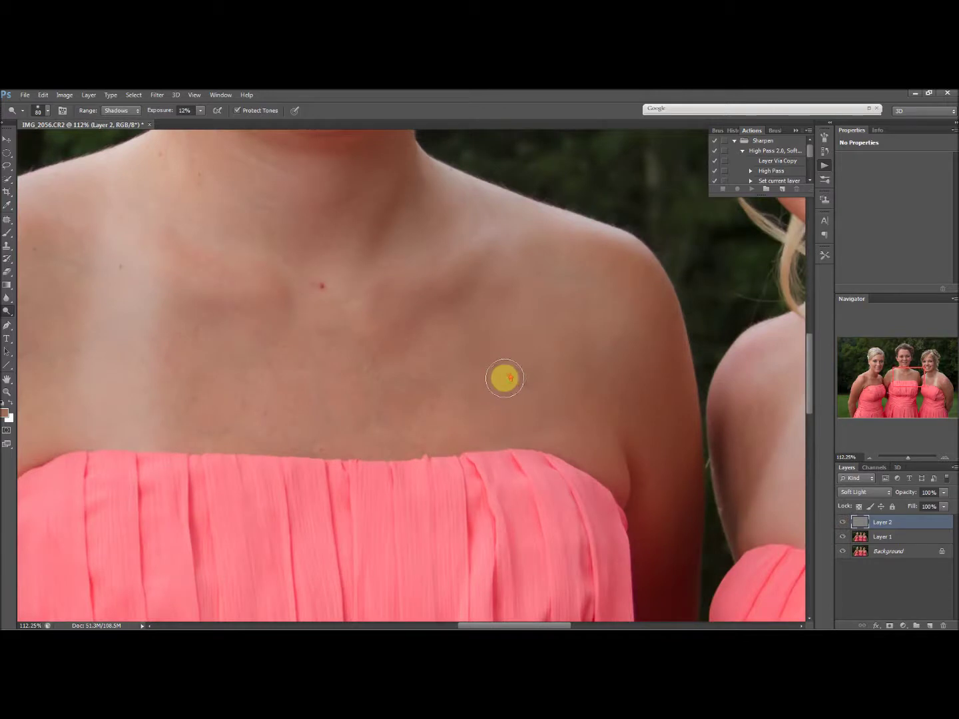
{"action": "scroll", "coordinate": [546, 374], "scroll_direction": "up", "scroll_amount": 3}
{"action": "mouse_move", "coordinate": [556, 435]}
{"action": "left_mouse_down"}
{"action": "mouse_move", "coordinate": [502, 443]}
{"action": "mouse_move", "coordinate": [465, 430]}
{"action": "mouse_move", "coordinate": [443, 276]}
{"action": "mouse_move", "coordinate": [431, 344]}
{"action": "mouse_move", "coordinate": [432, 333]}
{"action": "mouse_move", "coordinate": [444, 391]}
{"action": "mouse_move", "coordinate": [537, 364]}
{"action": "mouse_move", "coordinate": [534, 315]}
{"action": "mouse_move", "coordinate": [518, 386]}
{"action": "mouse_move", "coordinate": [521, 242]}
{"action": "mouse_move", "coordinate": [484, 264]}
{"action": "mouse_move", "coordinate": [514, 251]}
{"action": "left_mouse_up"}
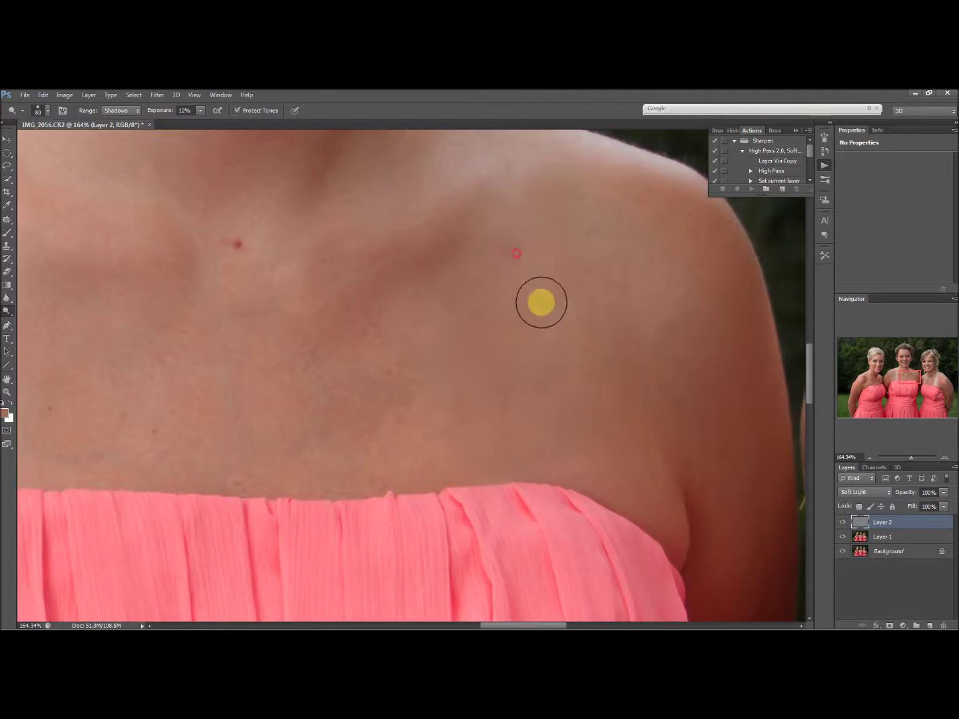
{"action": "scroll", "coordinate": [635, 329], "scroll_direction": "down", "scroll_amount": 3}
{"action": "scroll", "coordinate": [634, 330], "scroll_direction": "down", "scroll_amount": 5}
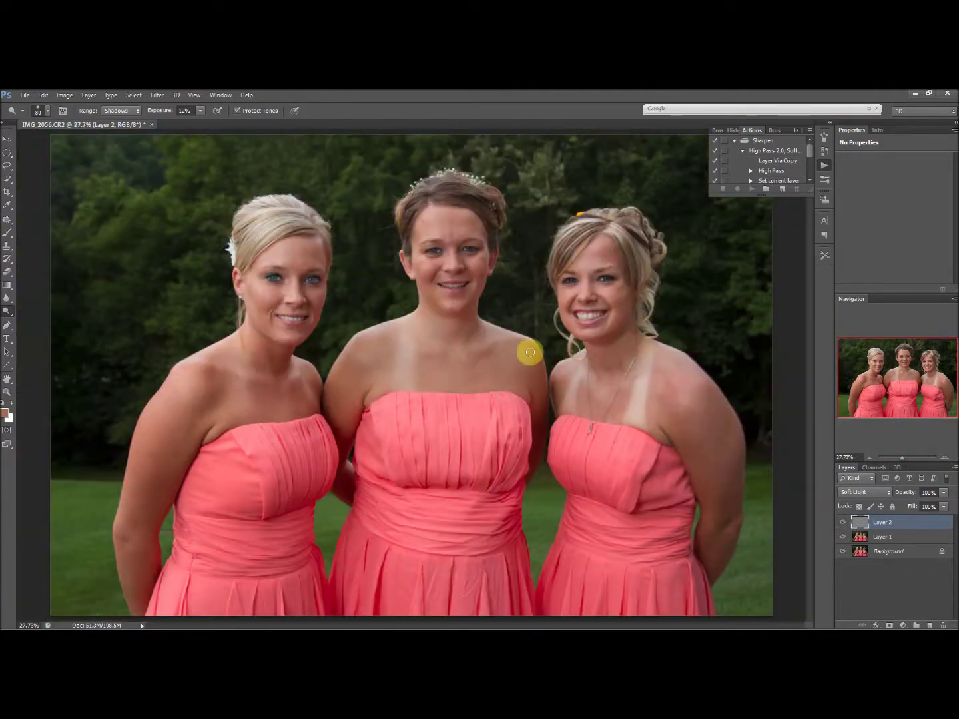
{"action": "scroll", "coordinate": [367, 399], "scroll_direction": "down", "scroll_amount": 2}
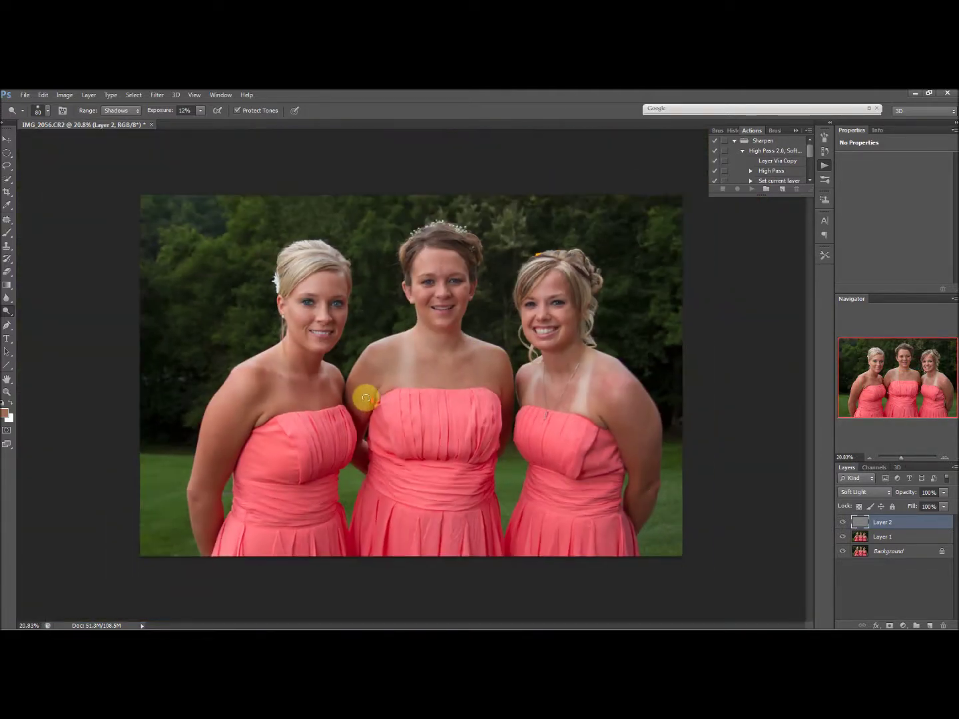
{"action": "scroll", "coordinate": [366, 398], "scroll_direction": "up", "scroll_amount": 2}
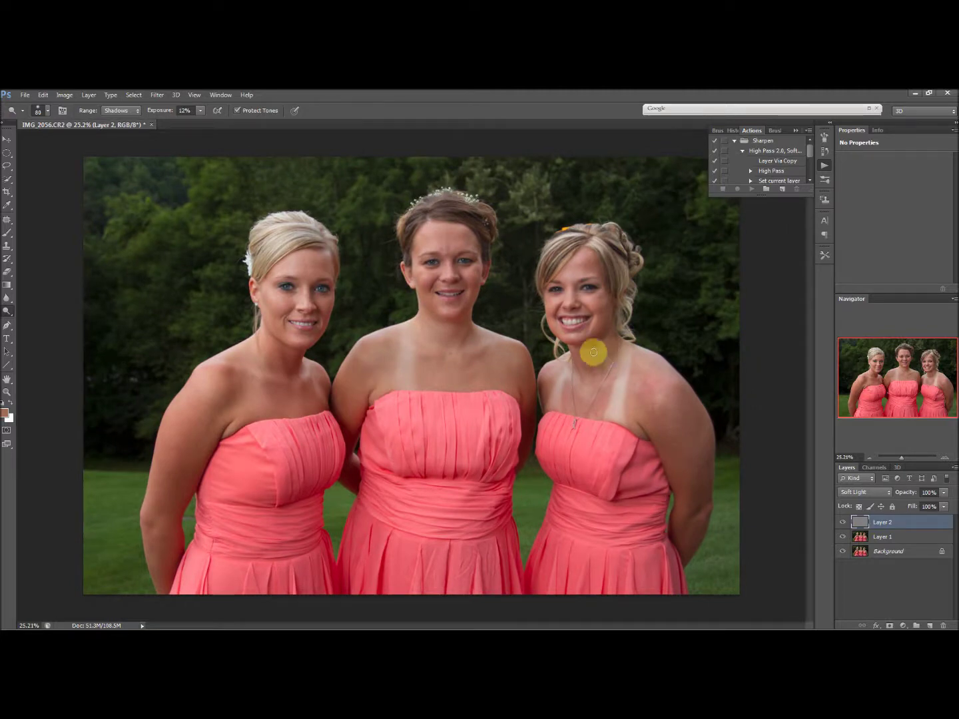